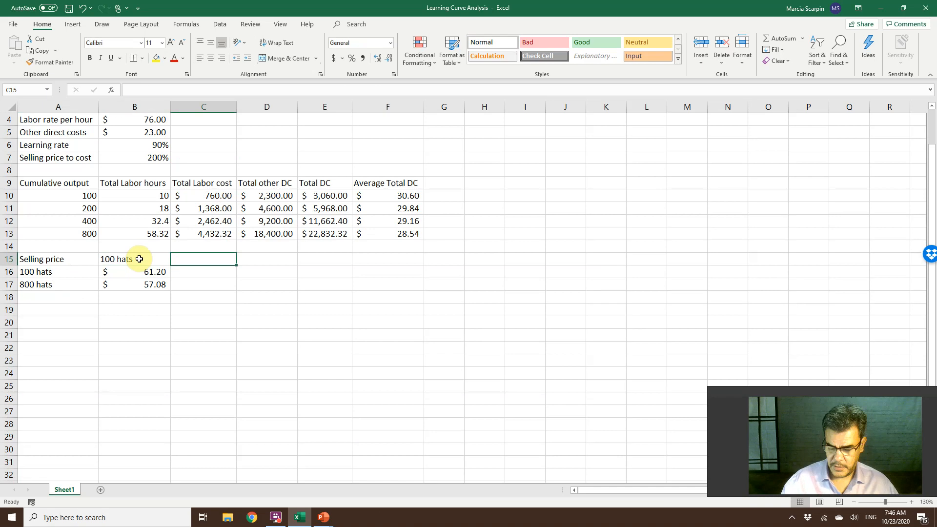
Enter the heading "800 hats" in cell C15 beside the 100 hats heading.
{"action": "key", "text": "BackSpace"}
{"action": "key", "text": "BackSpace"}
{"action": "type", "text": "ats"}
{"action": "key", "text": "Return"}
{"action": "key", "text": "Left"}
{"action": "key", "text": "Left"}
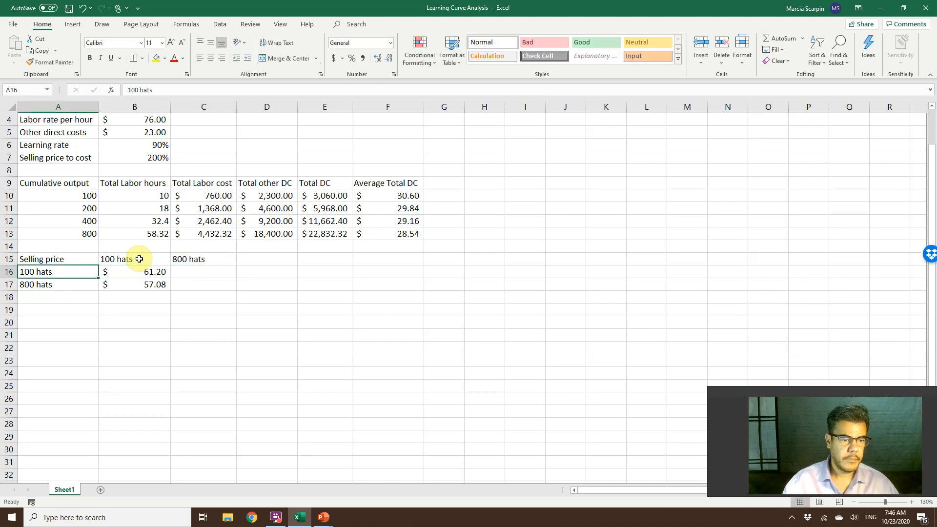
Clear the old selling price entries in A16:B17 and move the "Selling price" label from A15 to A16.
{"action": "key", "text": "shift+Right"}
{"action": "key", "text": "shift+Down"}
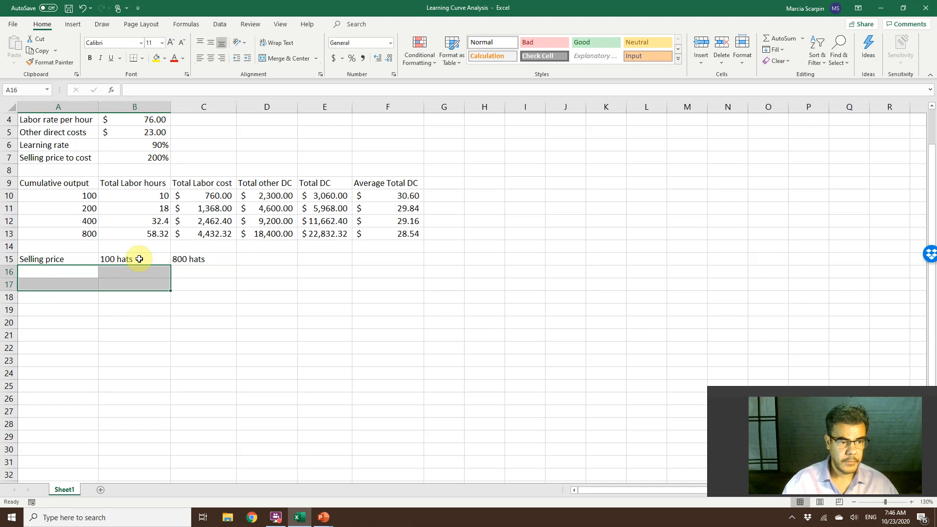
{"action": "key", "text": "Delete"}
{"action": "key", "text": "Up"}
{"action": "left_click_drag", "start_coordinate": [81, 251], "coordinate": [78, 273]}
Widen column H slightly and reduce the height of row 1 to fit the problem text.
{"action": "scroll", "coordinate": [157, 286], "scroll_direction": "up", "scroll_amount": 1}
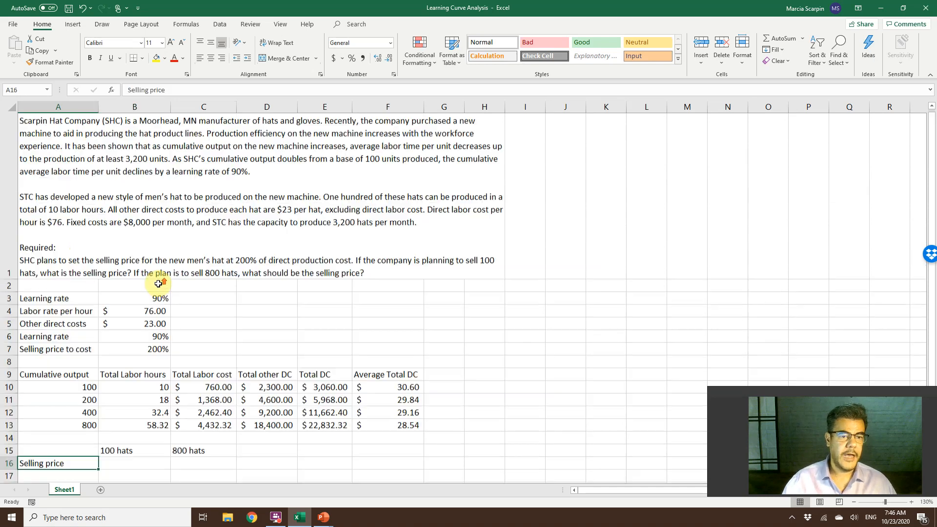
{"action": "scroll", "coordinate": [268, 303], "scroll_direction": "up", "scroll_amount": 1}
{"action": "left_click", "coordinate": [287, 326]}
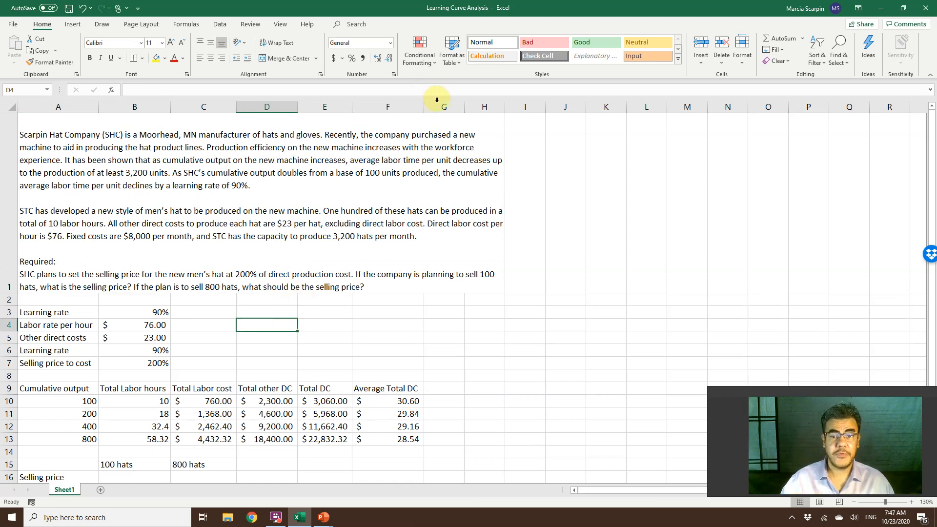
{"action": "left_click_drag", "start_coordinate": [508, 109], "coordinate": [521, 107]}
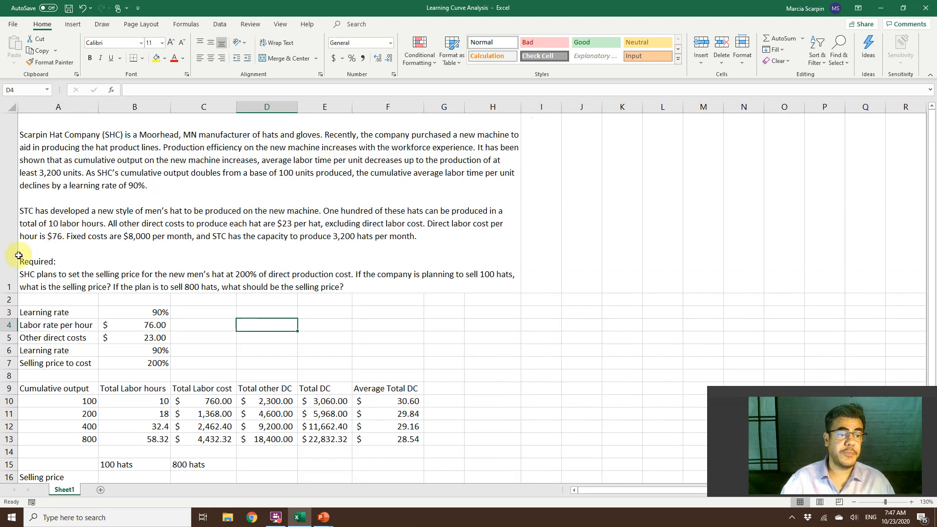
{"action": "left_click_drag", "start_coordinate": [11, 293], "coordinate": [17, 280]}
{"action": "double_click", "coordinate": [17, 280]}
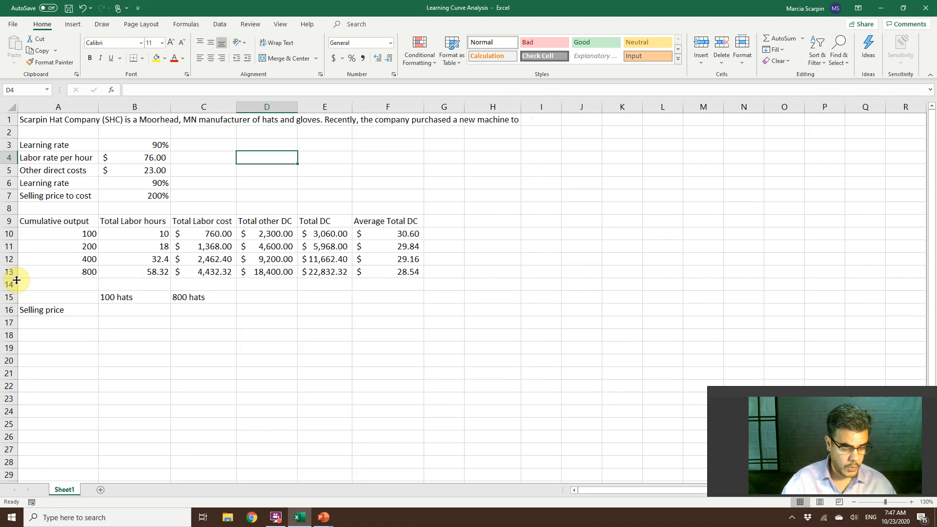
{"action": "key", "text": "ctrl+z"}
{"action": "left_click", "coordinate": [11, 277]}
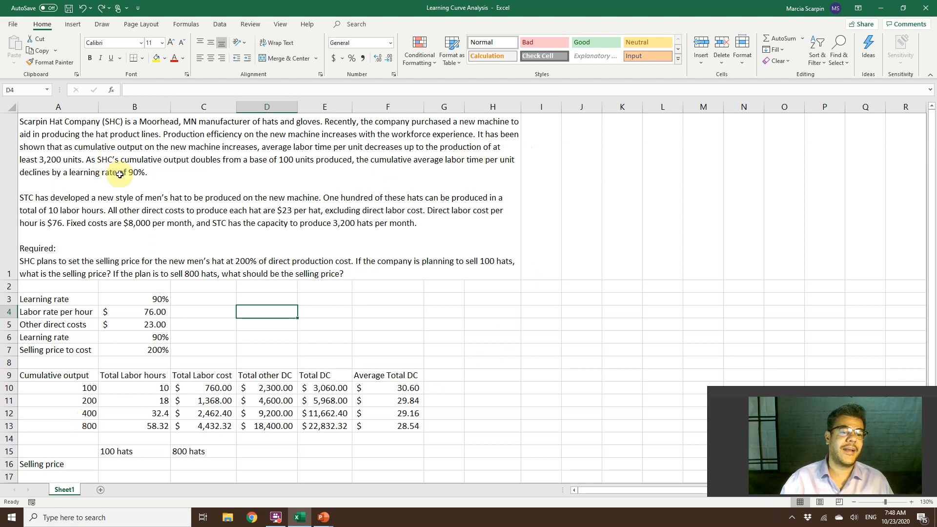
Examine the learning rate, initial labor hours, other direct costs, labor rate and total direct cost cells against the problem statement.
{"action": "double_click", "coordinate": [143, 299]}
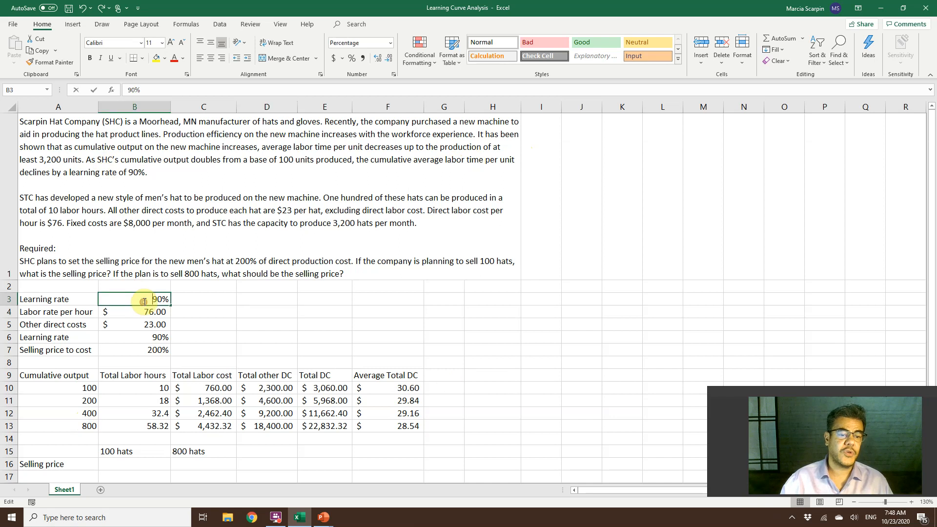
{"action": "left_click", "coordinate": [185, 295]}
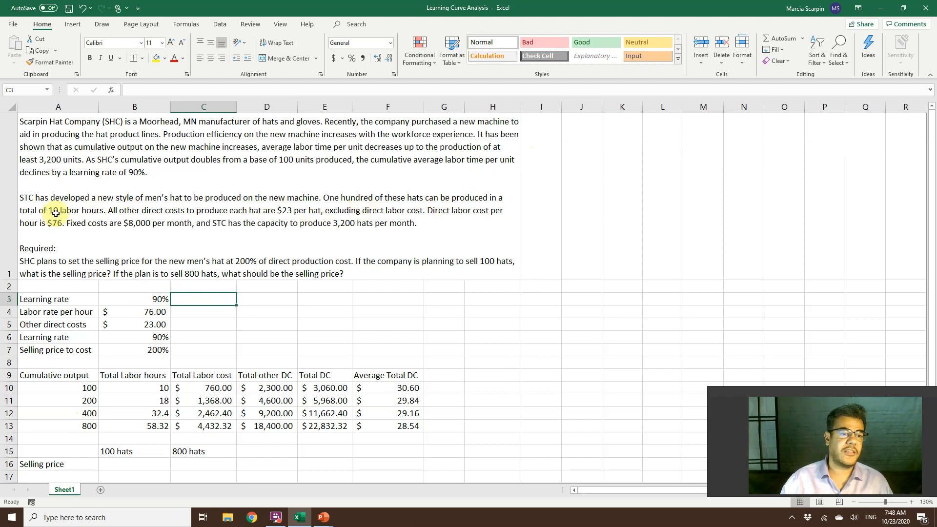
{"action": "left_click", "coordinate": [146, 385]}
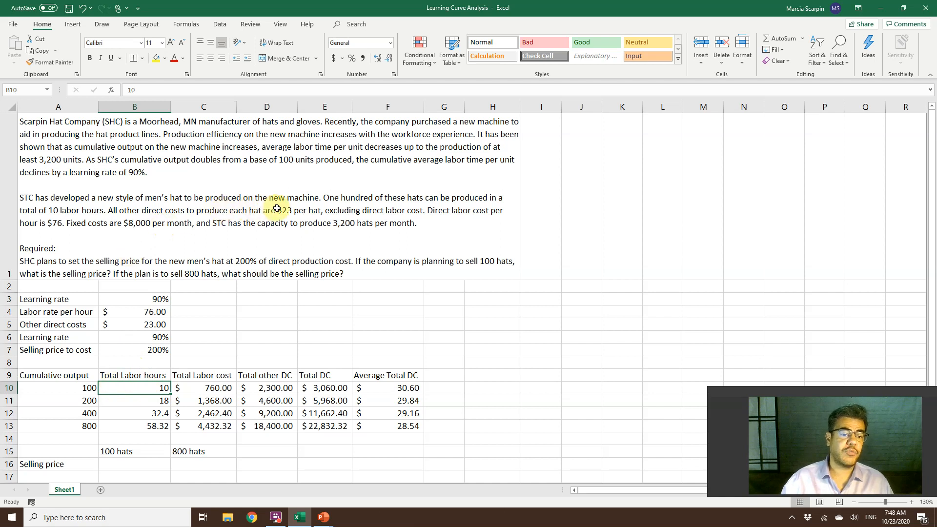
{"action": "left_click", "coordinate": [138, 326]}
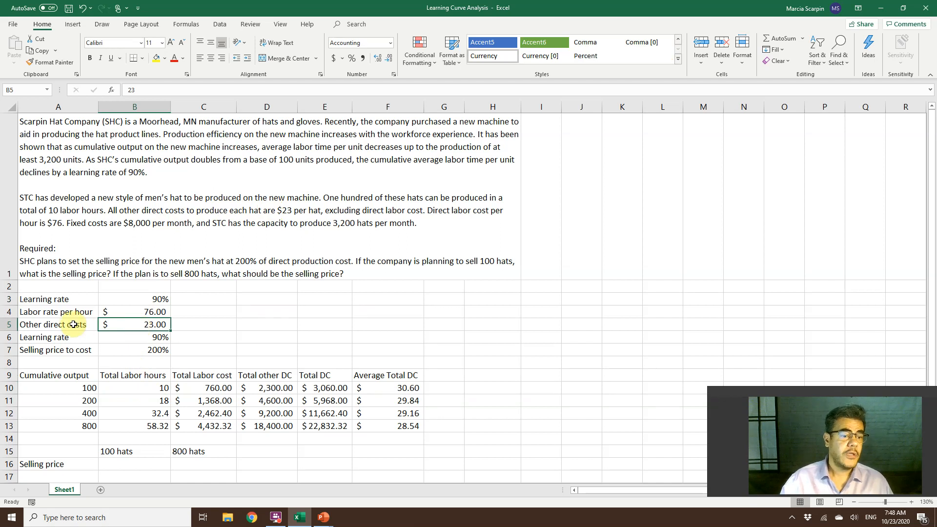
{"action": "left_click_drag", "start_coordinate": [69, 324], "coordinate": [108, 331]}
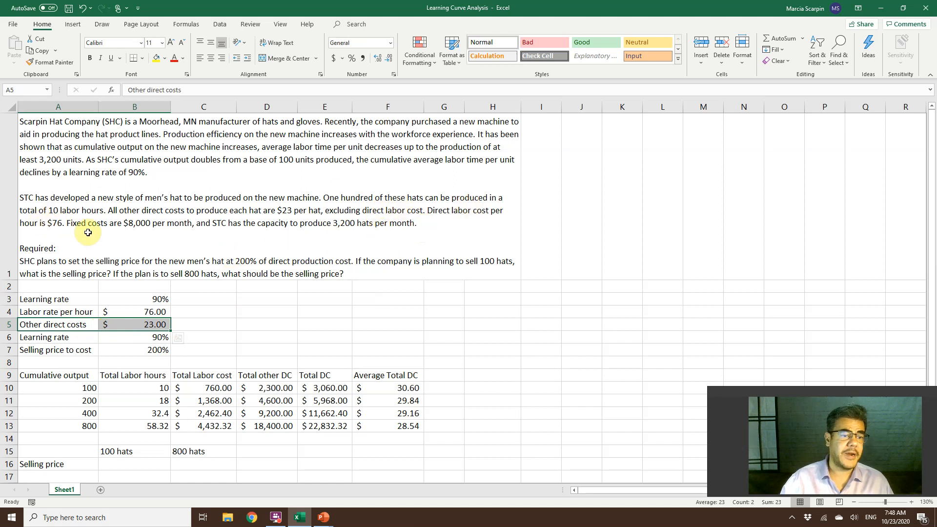
{"action": "left_click", "coordinate": [145, 309]}
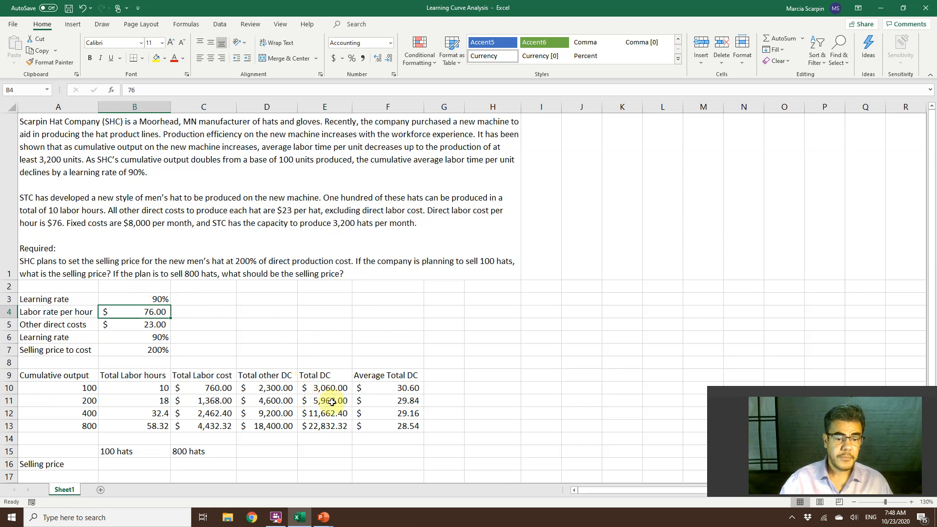
{"action": "key", "text": "Return"}
{"action": "left_click", "coordinate": [341, 389]}
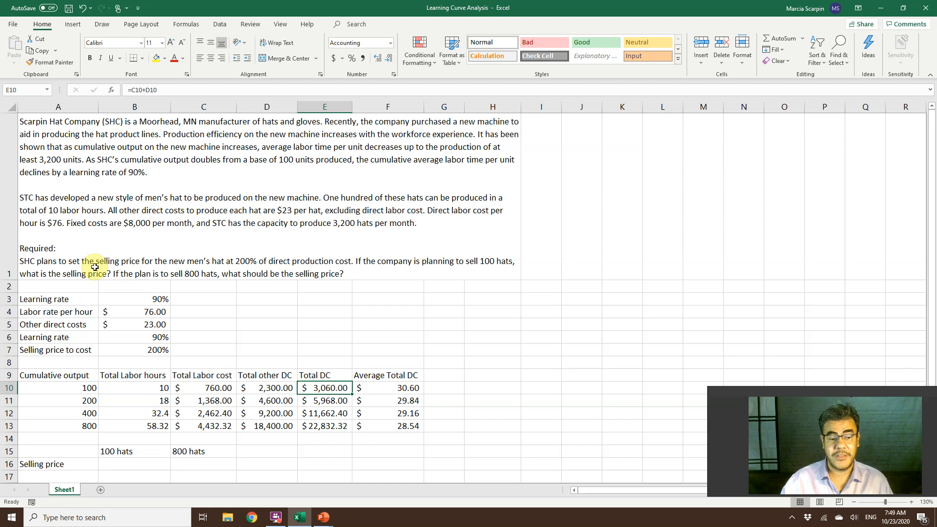
Check the labor hours formula for 200 units and delete the duplicate learning rate row, row 6.
{"action": "left_click", "coordinate": [116, 405]}
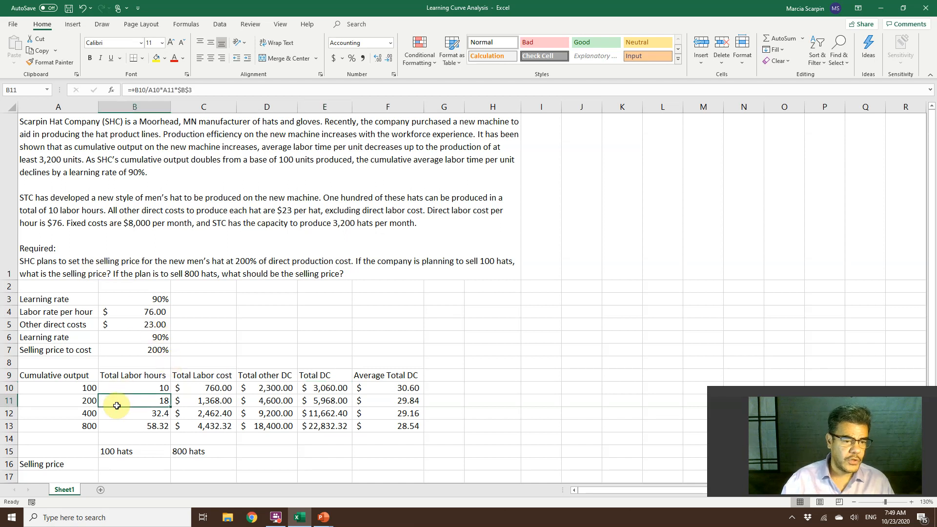
{"action": "right_click", "coordinate": [9, 337]}
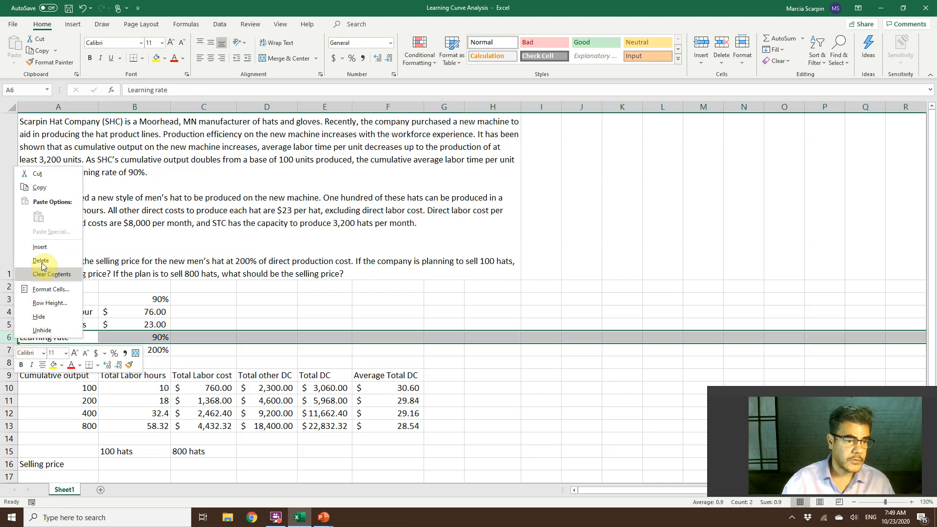
{"action": "left_click", "coordinate": [40, 261]}
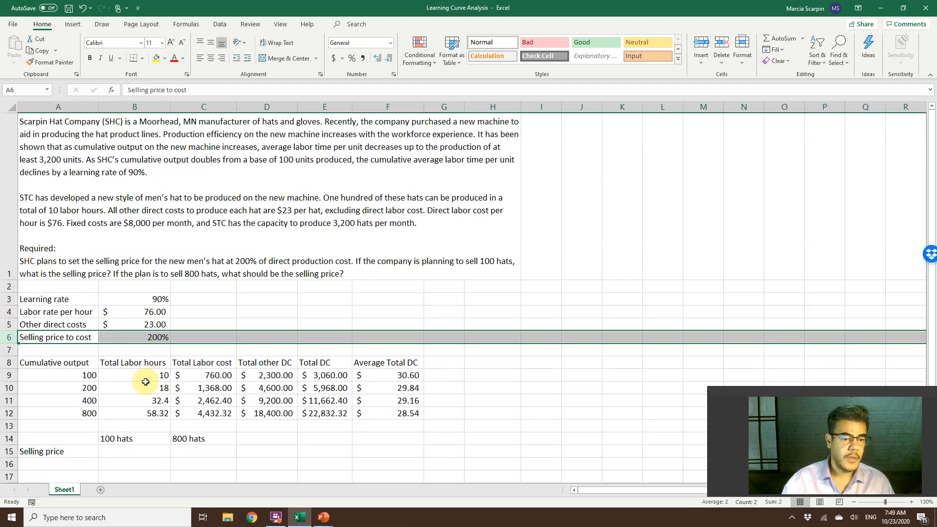
Clear all calculated values in B9:F12, from total labor hours through average total DC, keeping the cumulative output column.
{"action": "left_click_drag", "start_coordinate": [198, 374], "coordinate": [370, 411]}
{"action": "left_click", "coordinate": [374, 412]}
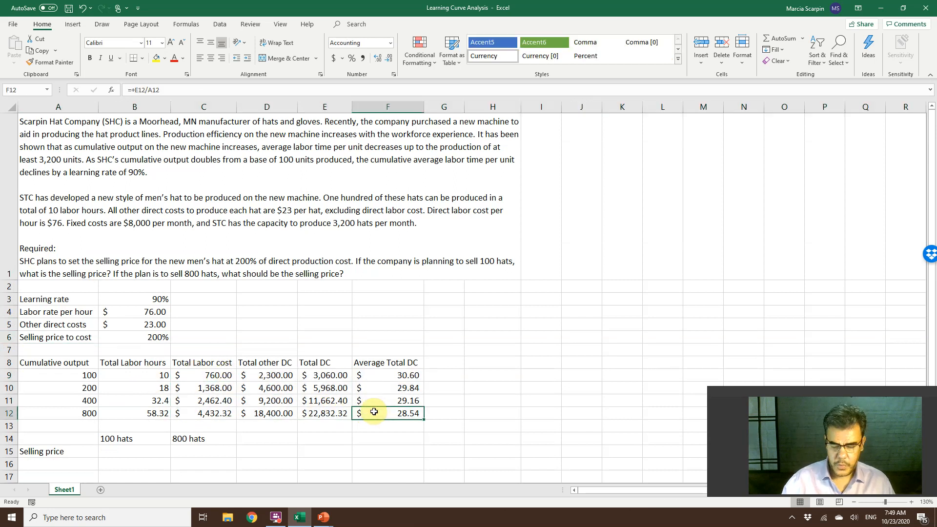
{"action": "left_click_drag", "start_coordinate": [226, 375], "coordinate": [379, 416]}
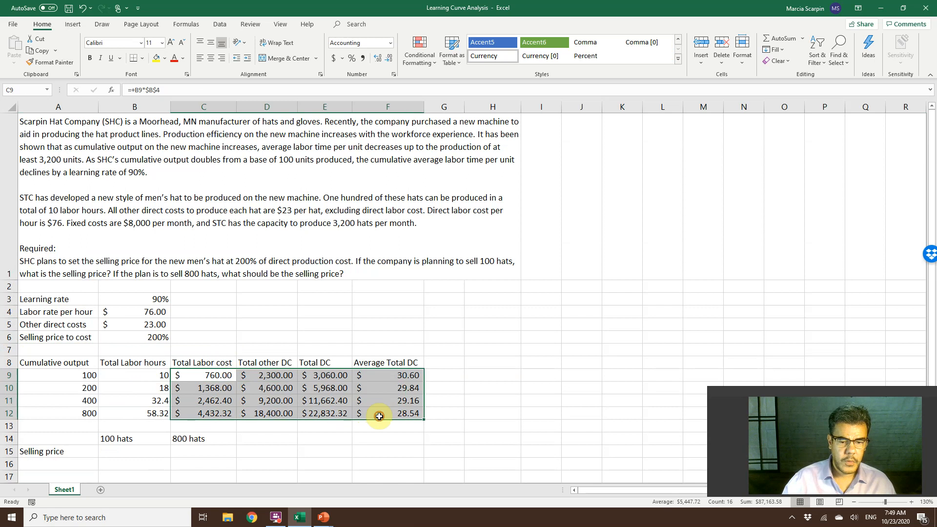
{"action": "left_click", "coordinate": [379, 416]}
{"action": "key", "text": "Delete"}
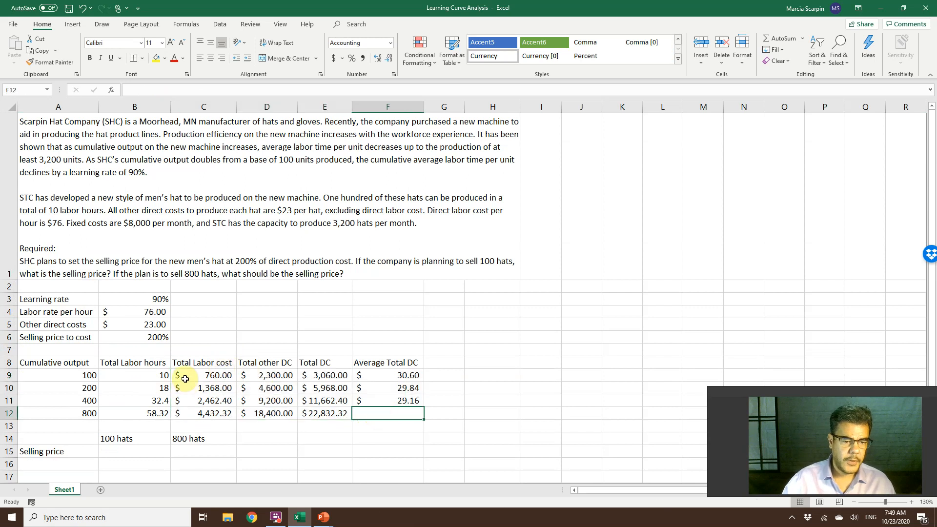
{"action": "left_click_drag", "start_coordinate": [196, 382], "coordinate": [325, 401]}
{"action": "left_click", "coordinate": [394, 415]}
{"action": "key", "text": "shift+Up"}
{"action": "key", "text": "shift+Up"}
{"action": "key", "text": "shift+Left"}
{"action": "key", "text": "shift+Left"}
{"action": "key", "text": "shift+Left"}
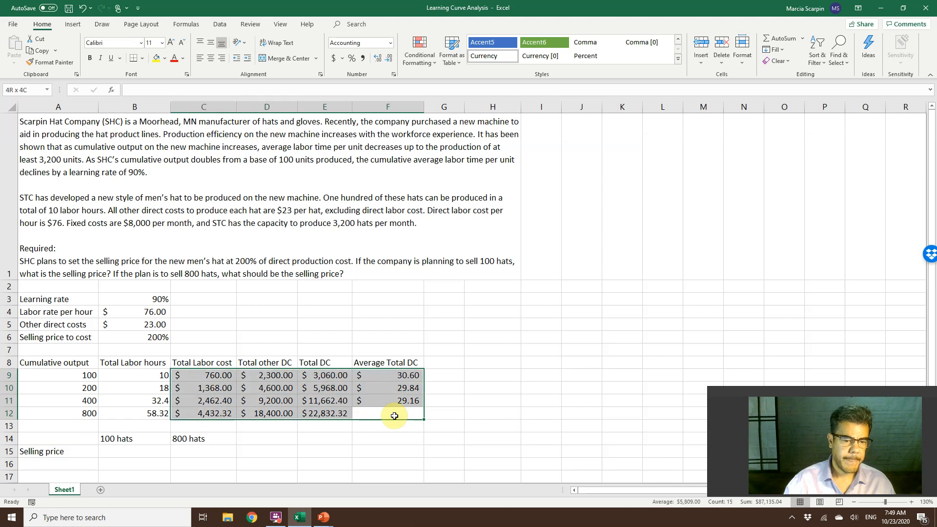
{"action": "key", "text": "Delete"}
Enter 10 total labor hours for 100 units in B9 and apply the comma number style to the cell.
{"action": "key", "text": "Up"}
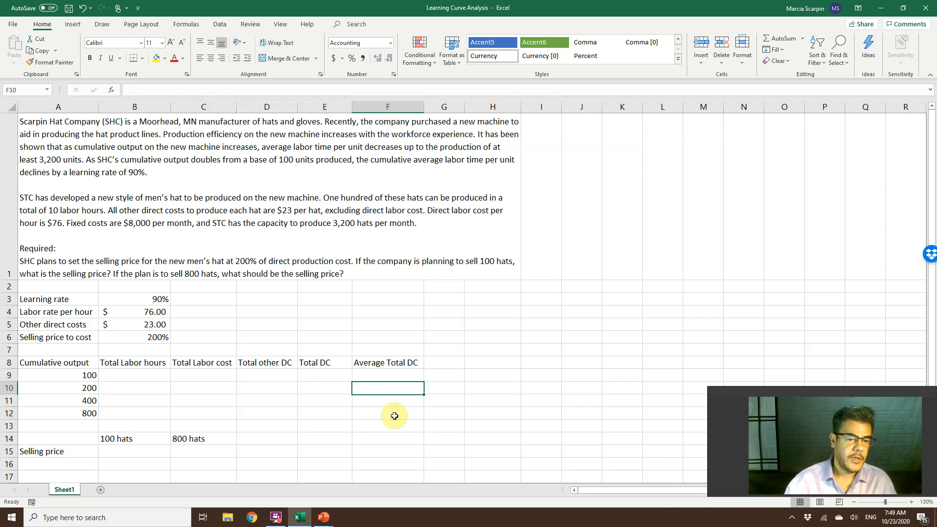
{"action": "key", "text": "Up"}
{"action": "key", "text": "Left"}
{"action": "key", "text": "Left"}
{"action": "key", "text": "Left"}
{"action": "key", "text": "Left"}
{"action": "type", "text": "10"}
{"action": "key", "text": "Return"}
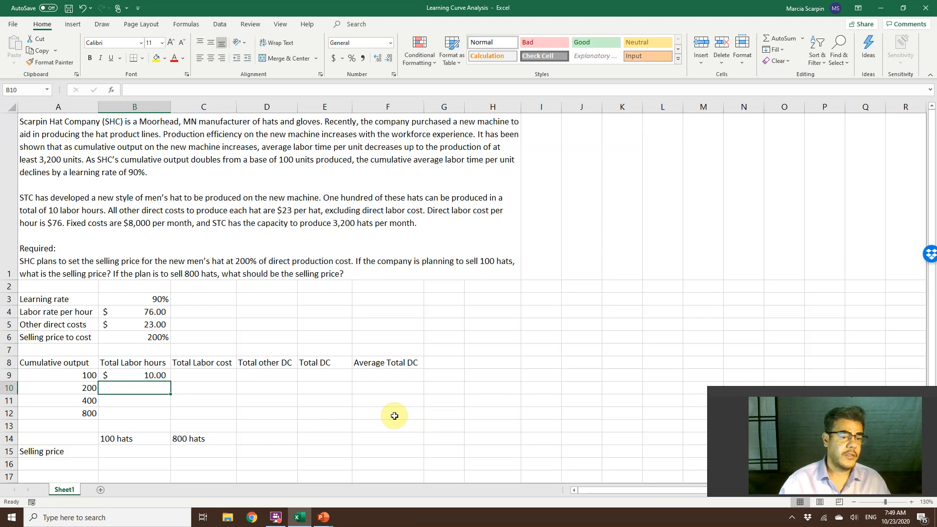
{"action": "key", "text": "Up"}
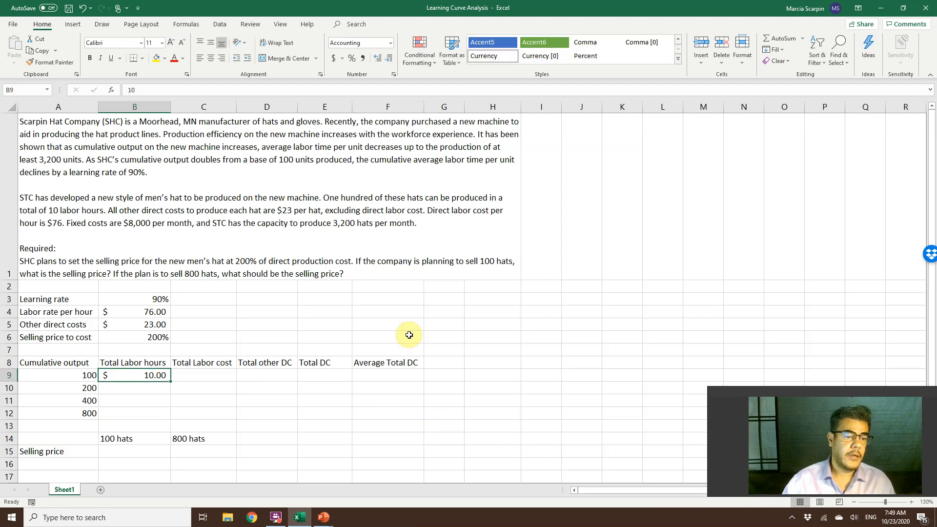
{"action": "left_click", "coordinate": [362, 58]}
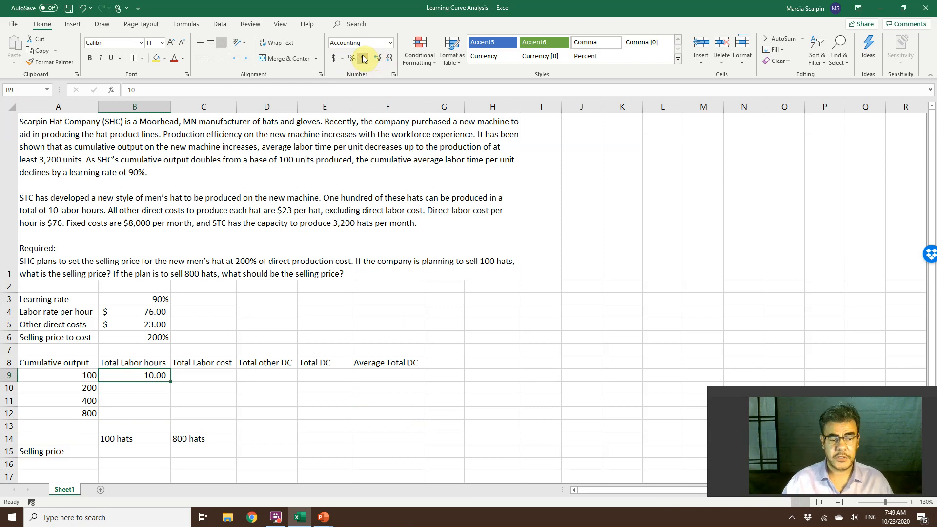
Calculate the total labor cost for 100 units in C9 with the formula +B9*B4.
{"action": "key", "text": "Right"}
{"action": "type", "text": "+"}
{"action": "key", "text": "Left"}
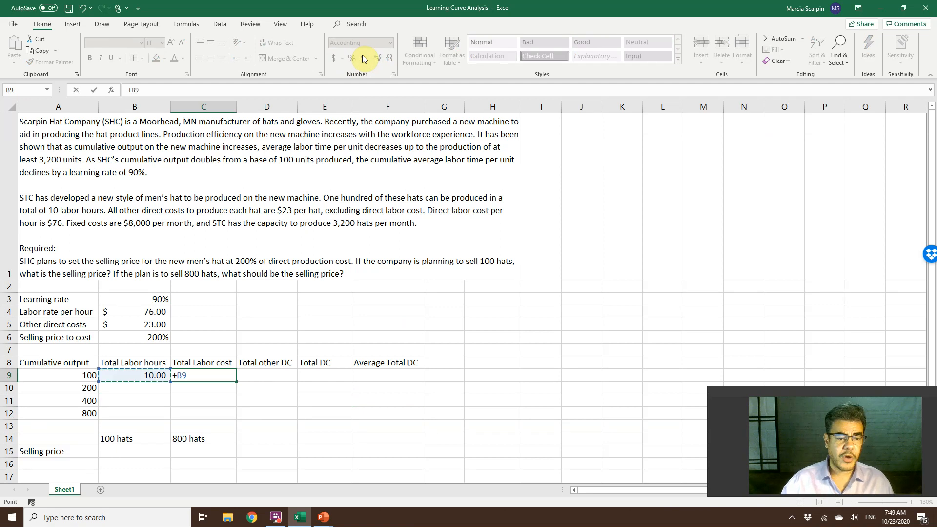
{"action": "type", "text": "*"}
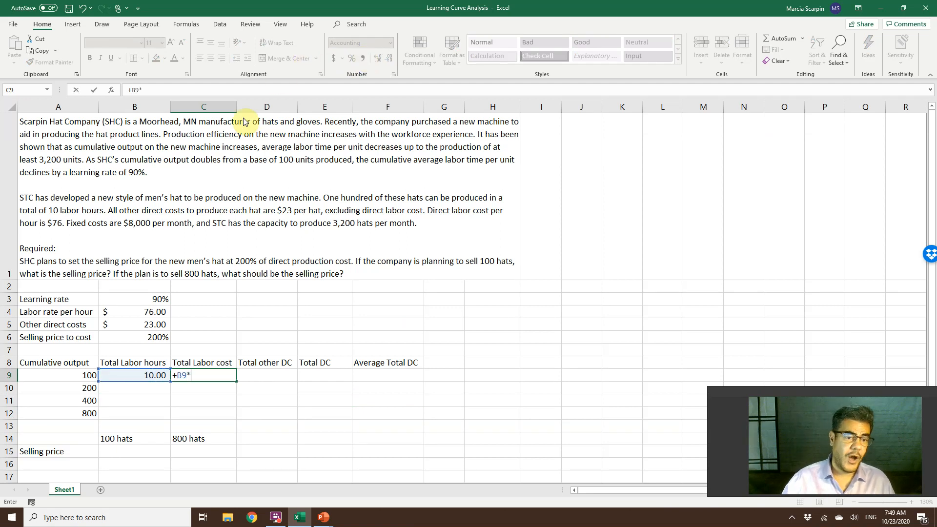
{"action": "left_click", "coordinate": [147, 312]}
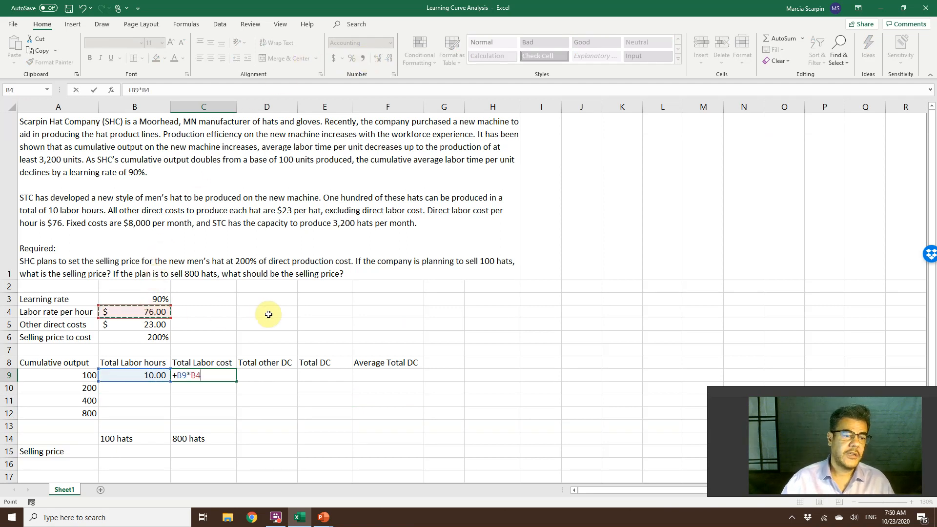
{"action": "key", "text": "Return"}
{"action": "key", "text": "Up"}
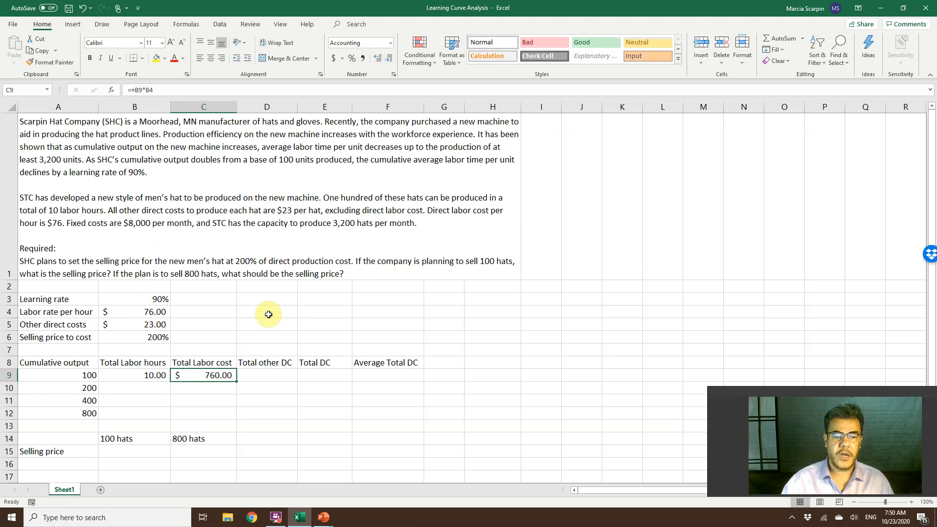
Calculate the total other direct costs for 100 units in D9 by multiplying B5 by A9.
{"action": "key", "text": "Right"}
{"action": "type", "text": "+"}
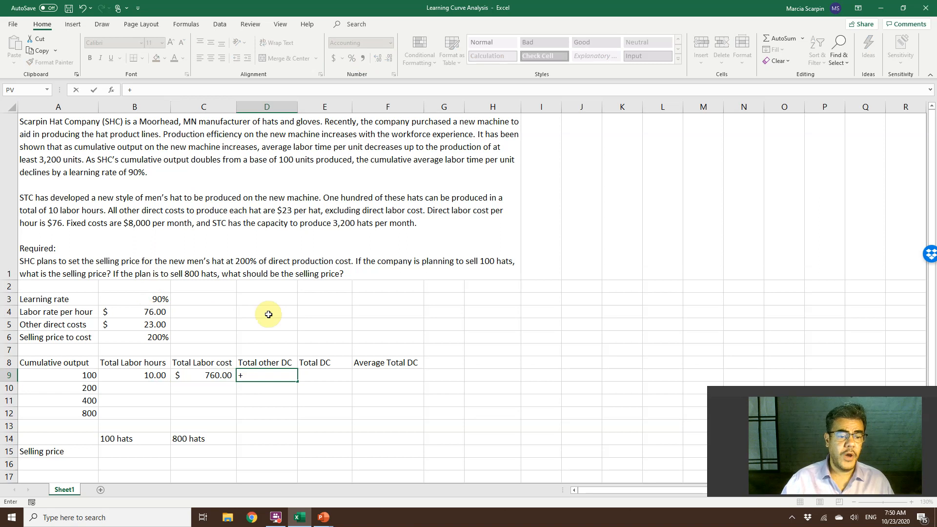
{"action": "left_click", "coordinate": [156, 325]}
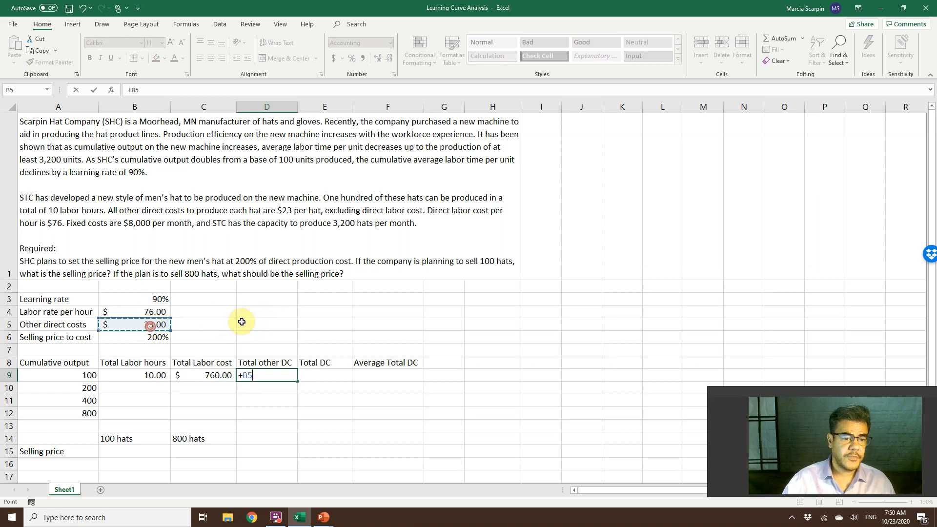
{"action": "type", "text": "*"}
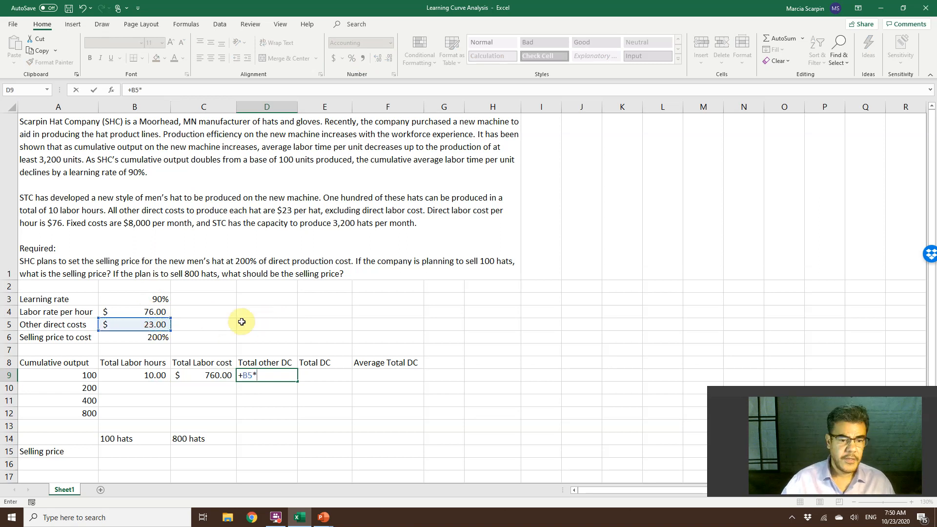
{"action": "left_click", "coordinate": [75, 375]}
{"action": "key", "text": "Return"}
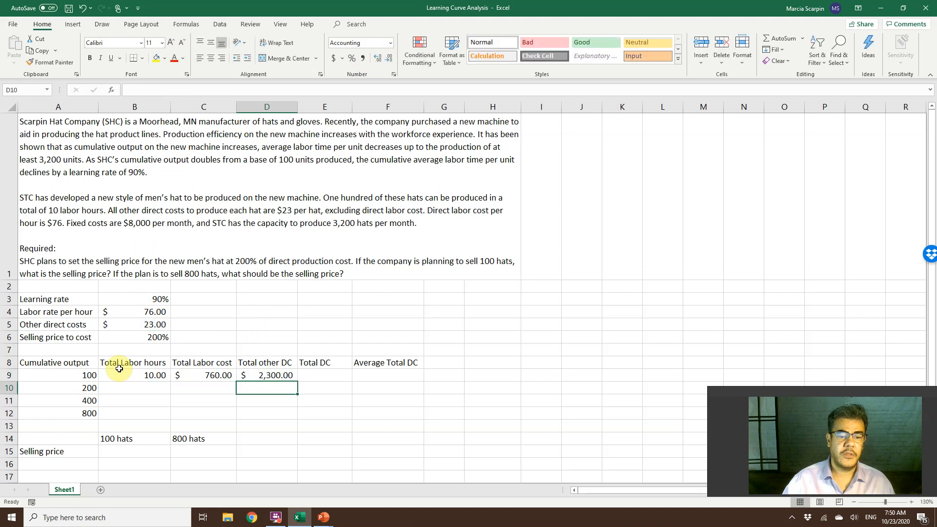
Try to calculate total DC for 100 units in E9 with the formula +C9*D9, and undo the entry.
{"action": "key", "text": "Up"}
{"action": "key", "text": "Right"}
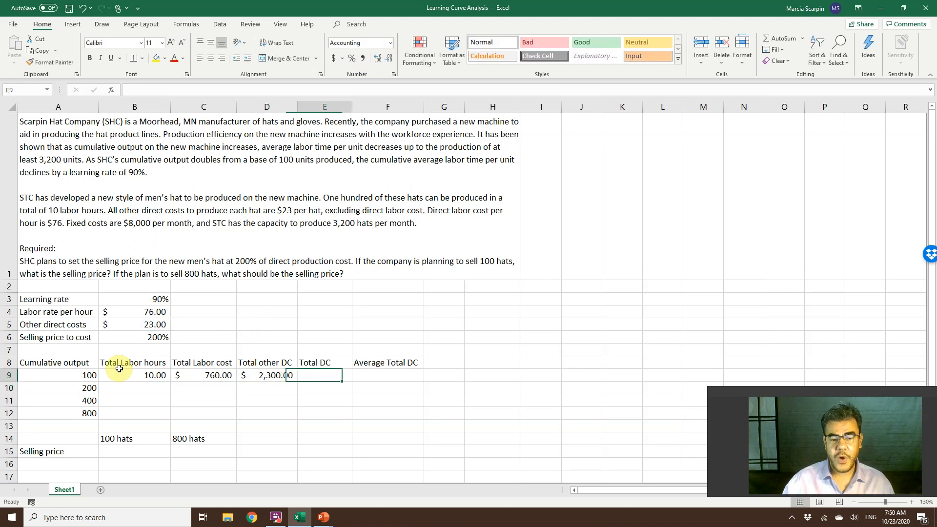
{"action": "type", "text": "+"}
{"action": "key", "text": "Left"}
{"action": "key", "text": "Left"}
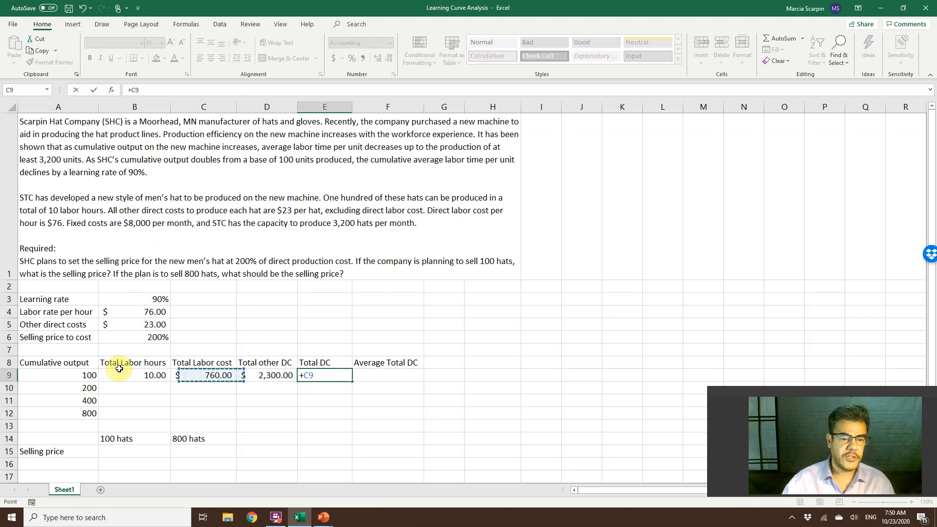
{"action": "type", "text": "*"}
{"action": "key", "text": "Left"}
{"action": "key", "text": "Return"}
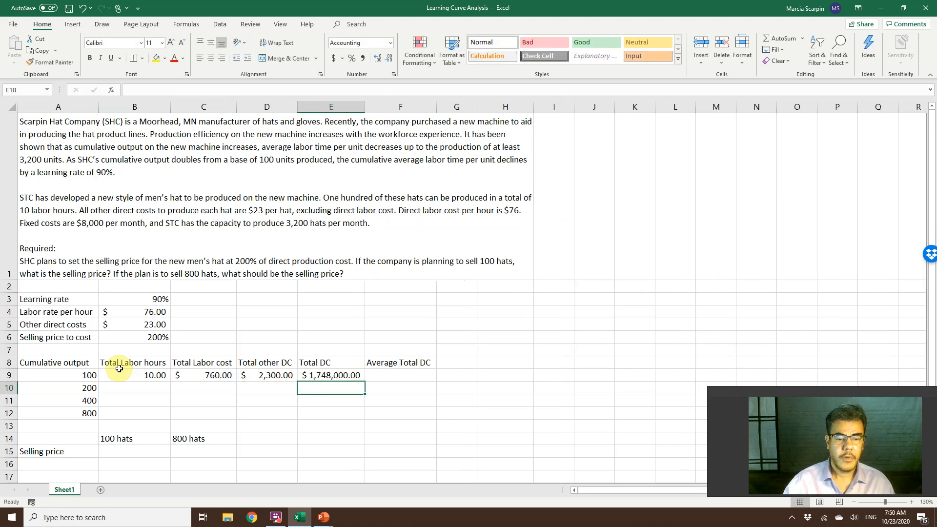
{"action": "key", "text": "ctrl+z"}
Calculate the total DC for 100 units in E9 with the formula +C9+D9.
{"action": "type", "text": "+"}
{"action": "key", "text": "Left"}
{"action": "key", "text": "Left"}
{"action": "type", "text": "+"}
{"action": "key", "text": "Left"}
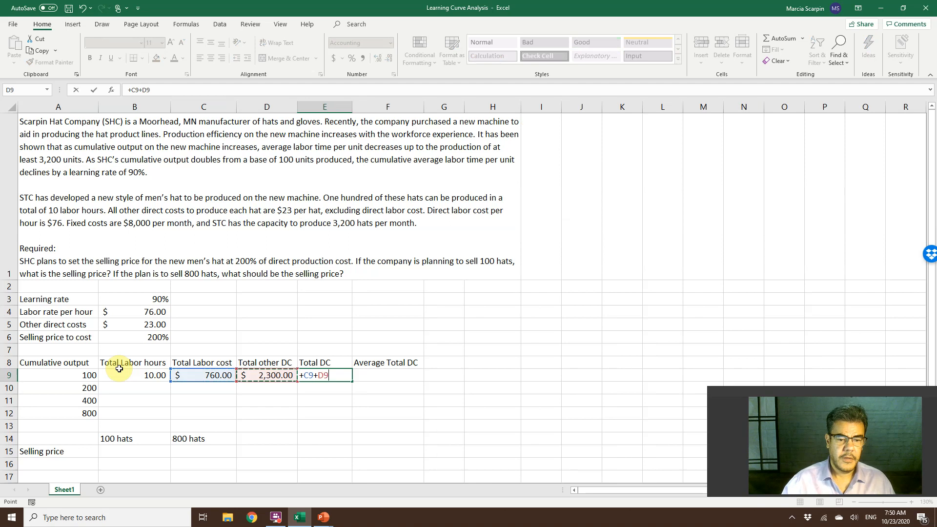
{"action": "key", "text": "Return"}
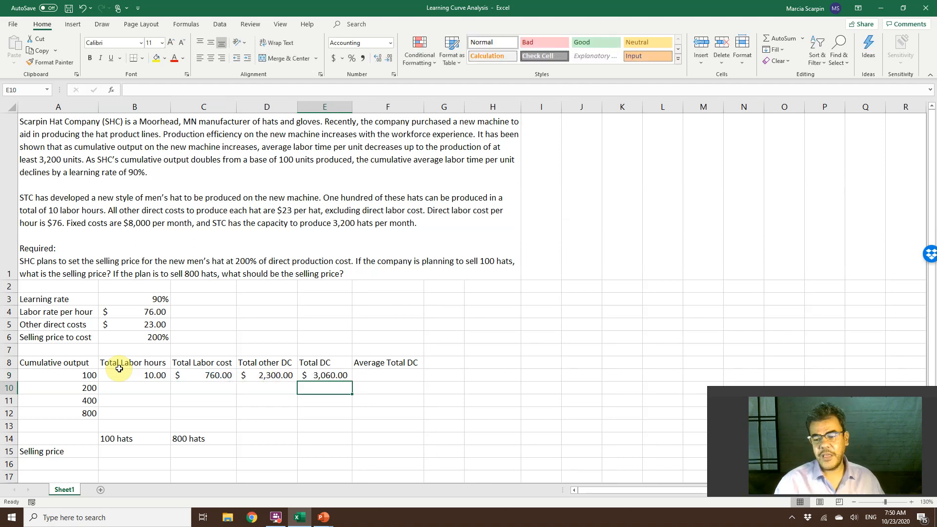
Undo the recent row 9 entries and redo them all through the total DC formula in E9.
{"action": "key", "text": "ctrl+z"}
{"action": "key", "text": "ctrl+z"}
{"action": "key", "text": "ctrl+z"}
{"action": "key", "text": "ctrl+z"}
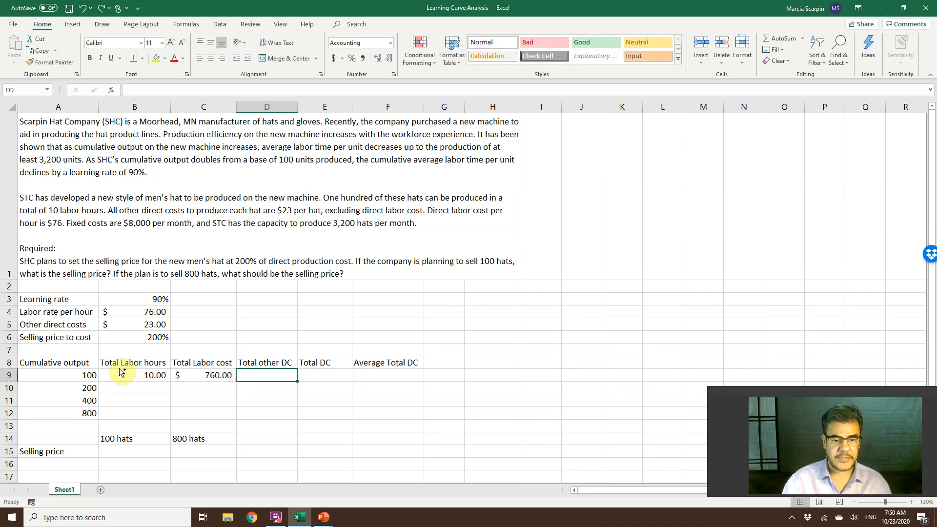
{"action": "key", "text": "ctrl+z"}
{"action": "key", "text": "ctrl+y"}
{"action": "key", "text": "ctrl+y"}
{"action": "key", "text": "ctrl+y"}
{"action": "key", "text": "ctrl+y"}
{"action": "key", "text": "ctrl+y"}
{"action": "key", "text": "ctrl+y"}
{"action": "key", "text": "ctrl+y"}
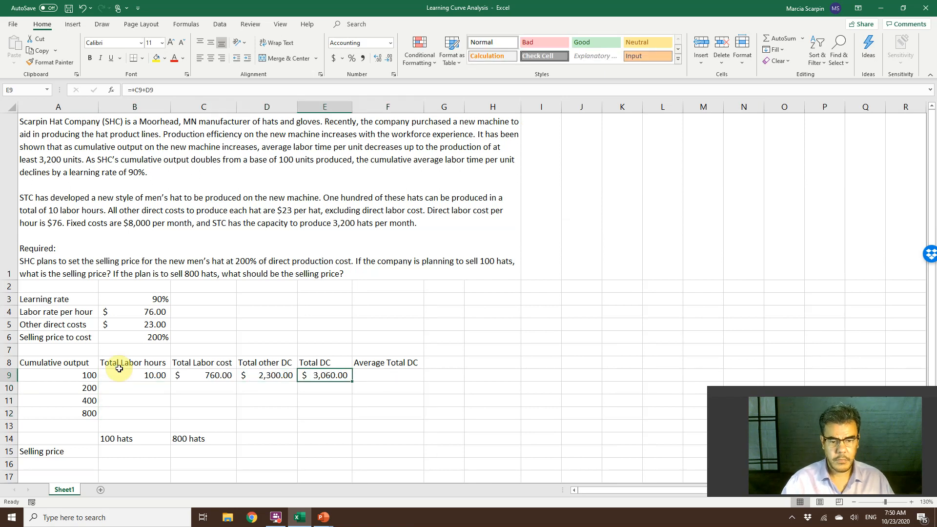
Calculate the average total DC for 100 units in F9 by dividing E9 by A9.
{"action": "type", "text": "+"}
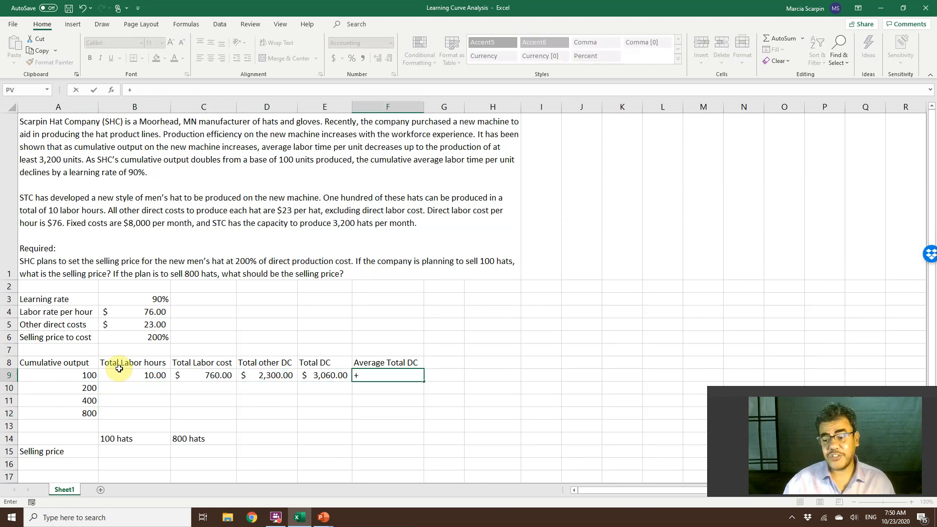
{"action": "key", "text": "Left"}
{"action": "type", "text": "/"}
{"action": "key", "text": "Left"}
{"action": "key", "text": "Left"}
{"action": "key", "text": "Left"}
{"action": "key", "text": "Left"}
{"action": "key", "text": "Left"}
{"action": "key", "text": "Return"}
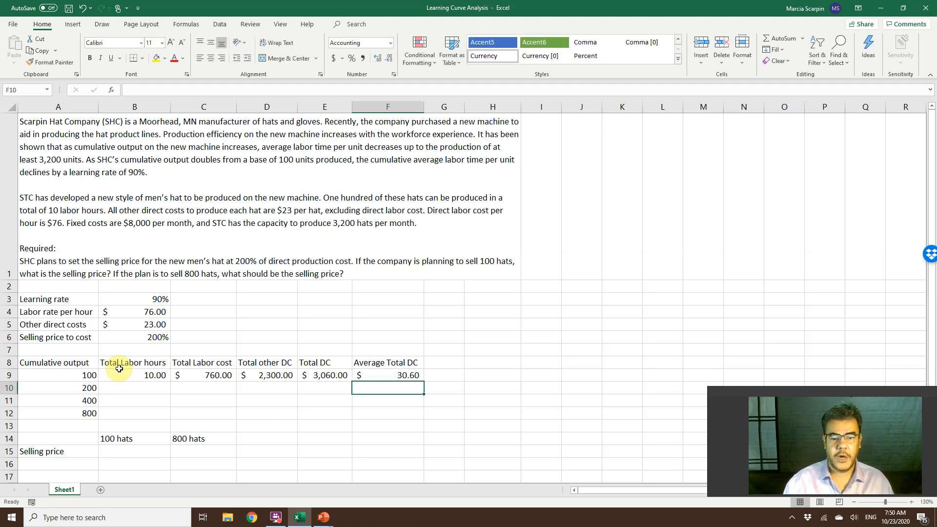
Make the labor rate reference absolute in the total labor cost formula in C9, giving =+B9*$B$4.
{"action": "key", "text": "Up"}
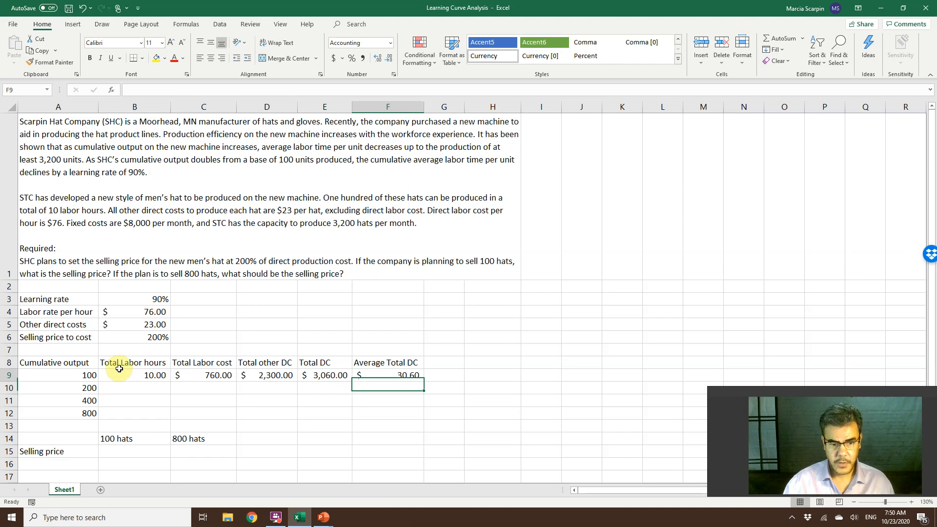
{"action": "key", "text": "Left"}
{"action": "key", "text": "Left"}
{"action": "key", "text": "Left"}
{"action": "key", "text": "F2"}
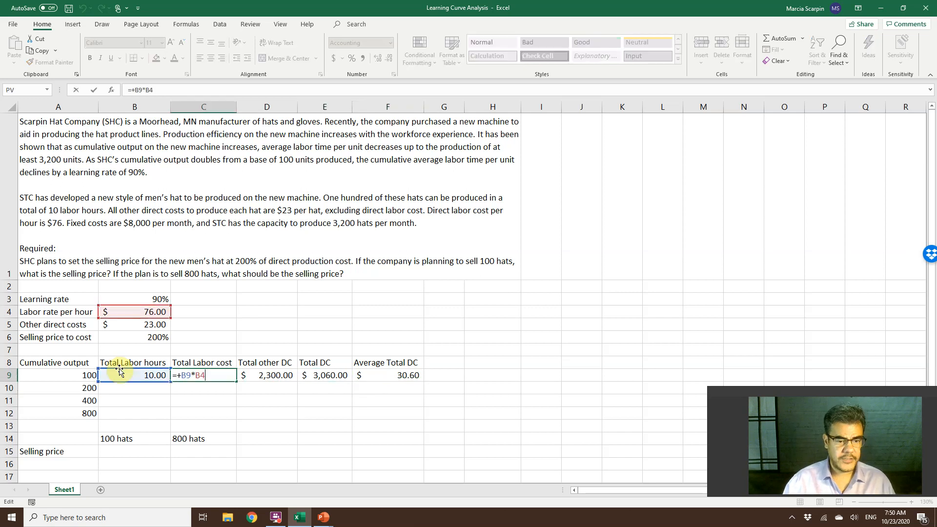
{"action": "key", "text": "F4"}
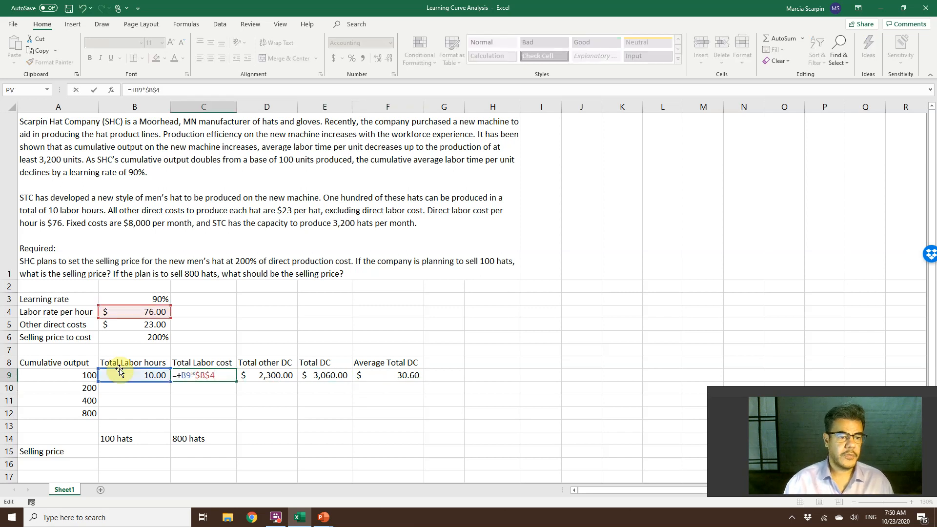
{"action": "key", "text": "Return"}
Make the other direct costs reference absolute in the formula in D9, giving =+$B$5*A9.
{"action": "key", "text": "Up"}
{"action": "key", "text": "Right"}
{"action": "type", "text": "=+B5*A9"}
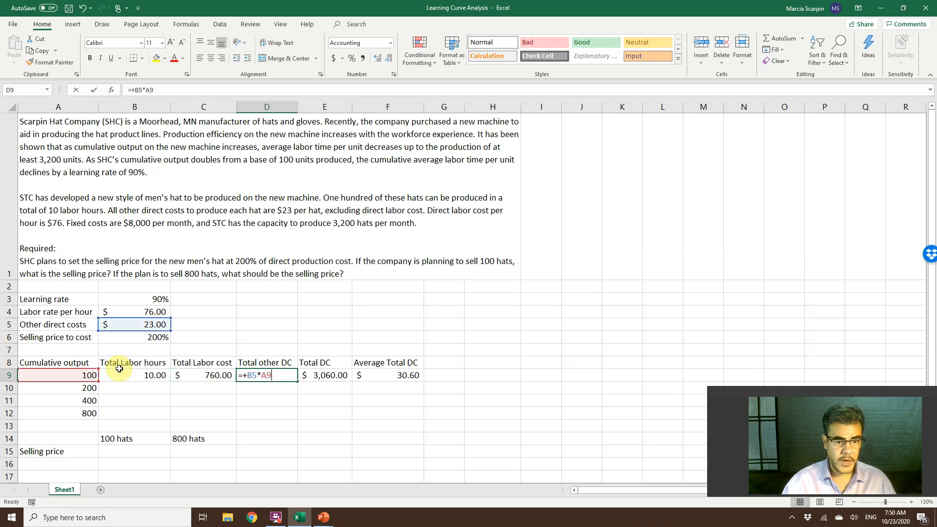
{"action": "key", "text": "Left"}
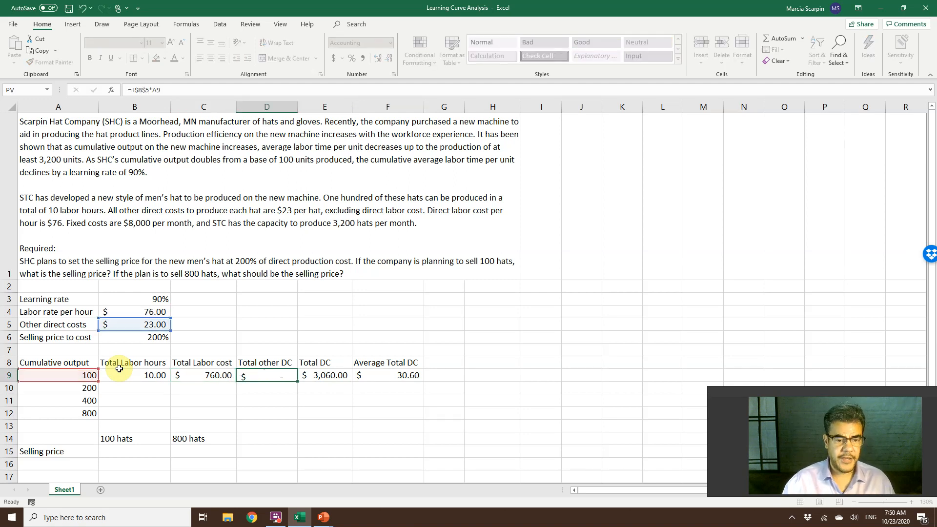
{"action": "key", "text": "Return"}
Copy the row 9 formulas in C9:F9, from total labor cost through average total DC, down to row 12.
{"action": "key", "text": "Up"}
{"action": "key", "text": "Left"}
{"action": "key", "text": "shift+Right"}
{"action": "key", "text": "shift+Right"}
{"action": "key", "text": "shift+Right"}
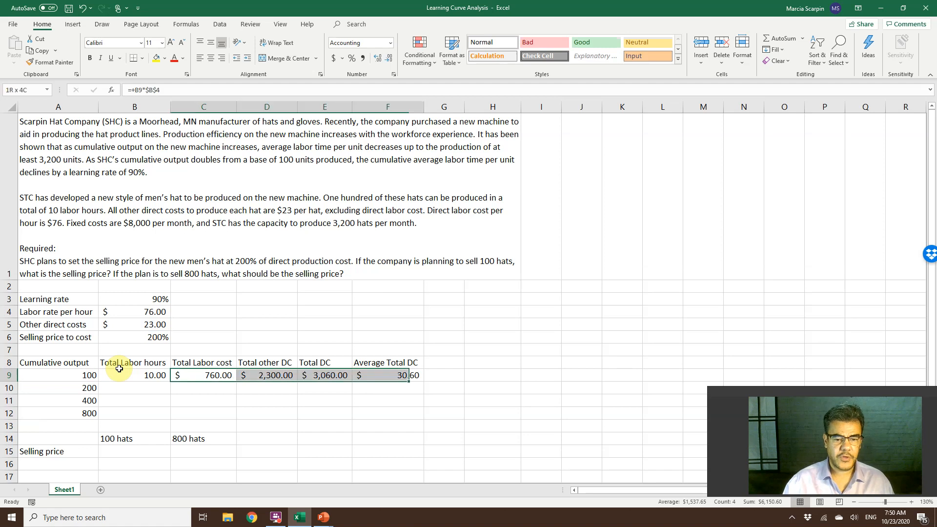
{"action": "key", "text": "ctrl+c"}
{"action": "key", "text": "shift+Down"}
{"action": "key", "text": "shift+Down"}
{"action": "key", "text": "shift+Down"}
{"action": "key", "text": "Return"}
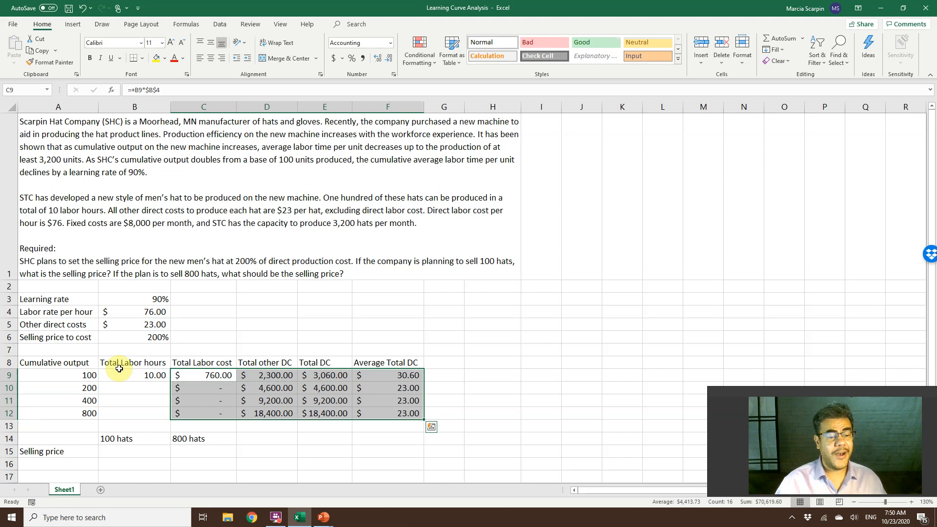
Calculate the total labor hours for 200 units in B10 with the formula +B9/A9*A10.
{"action": "left_click", "coordinate": [120, 372]}
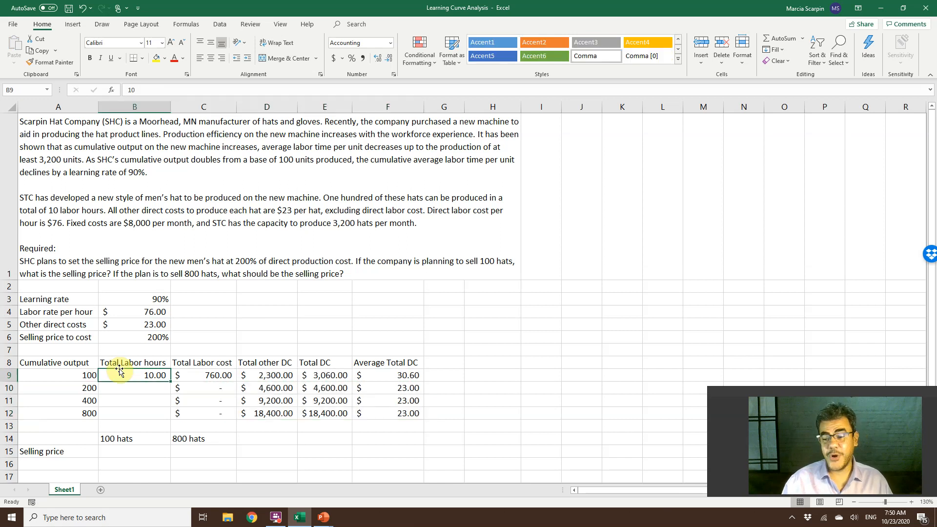
{"action": "key", "text": "Down"}
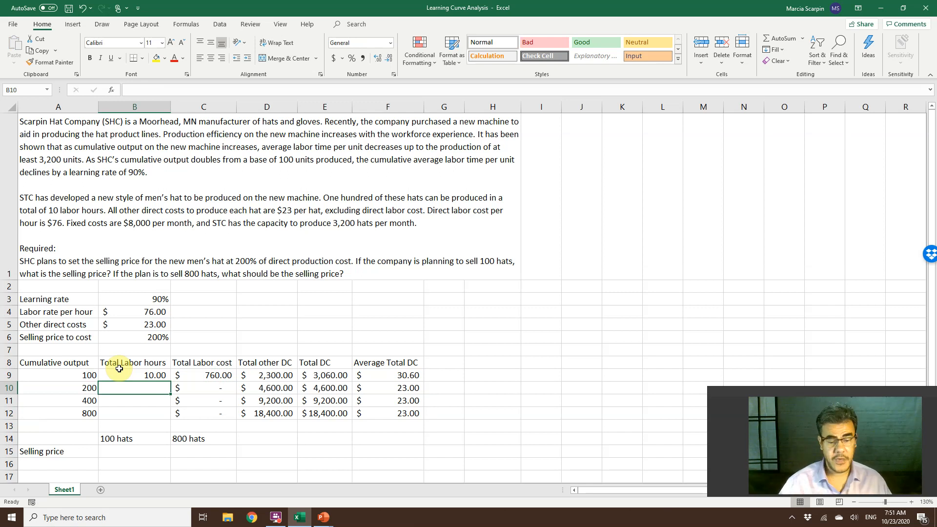
{"action": "type", "text": "+"}
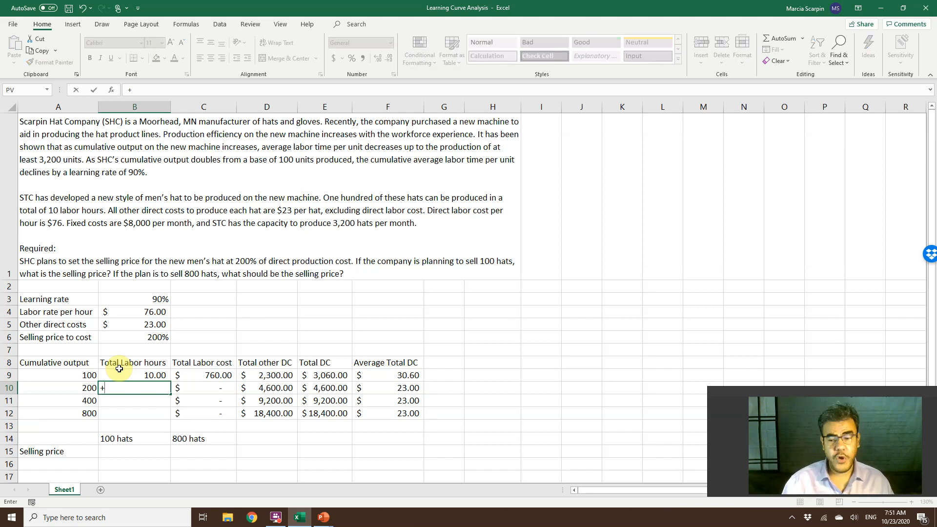
{"action": "left_click", "coordinate": [120, 369]}
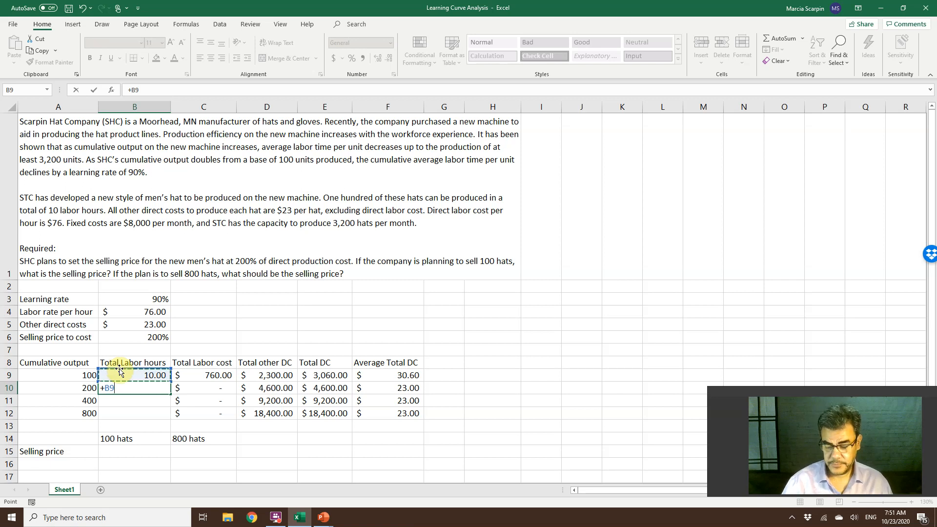
{"action": "type", "text": "/"}
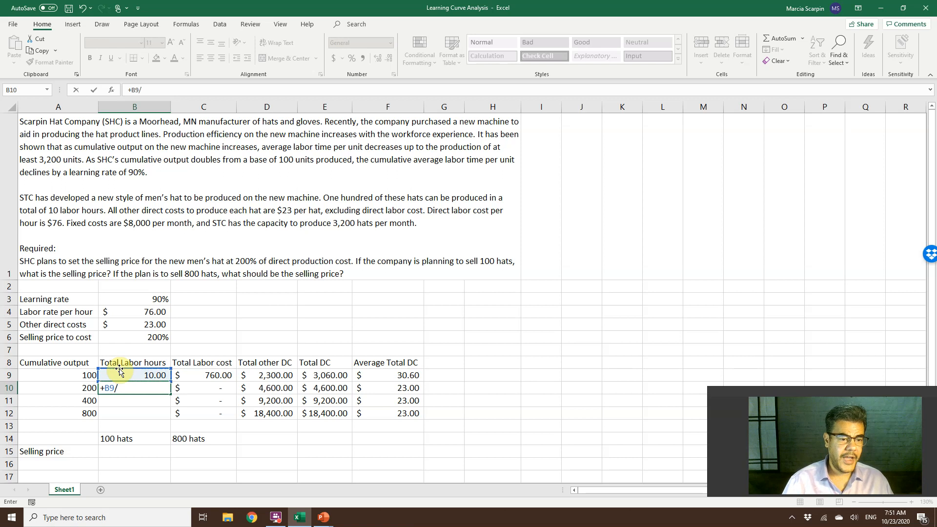
{"action": "key", "text": "Up"}
{"action": "key", "text": "Left"}
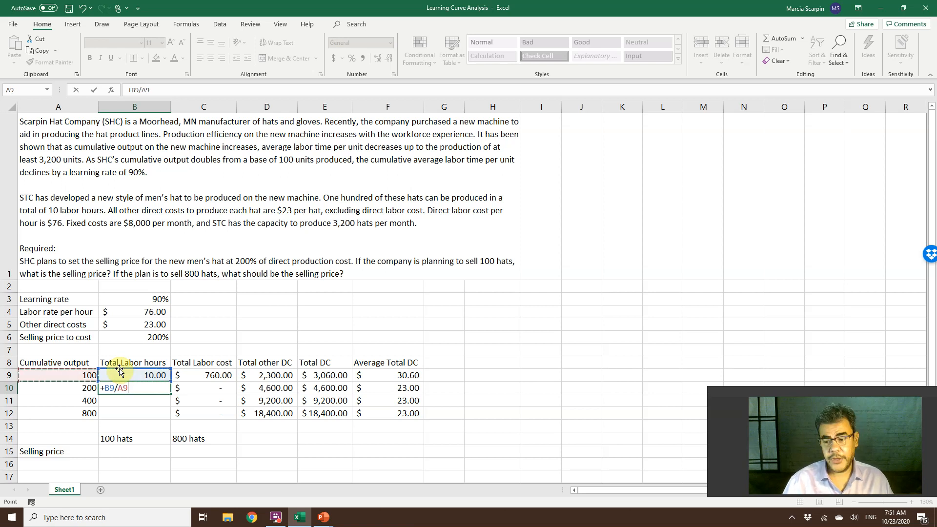
{"action": "type", "text": "*"}
{"action": "key", "text": "Down"}
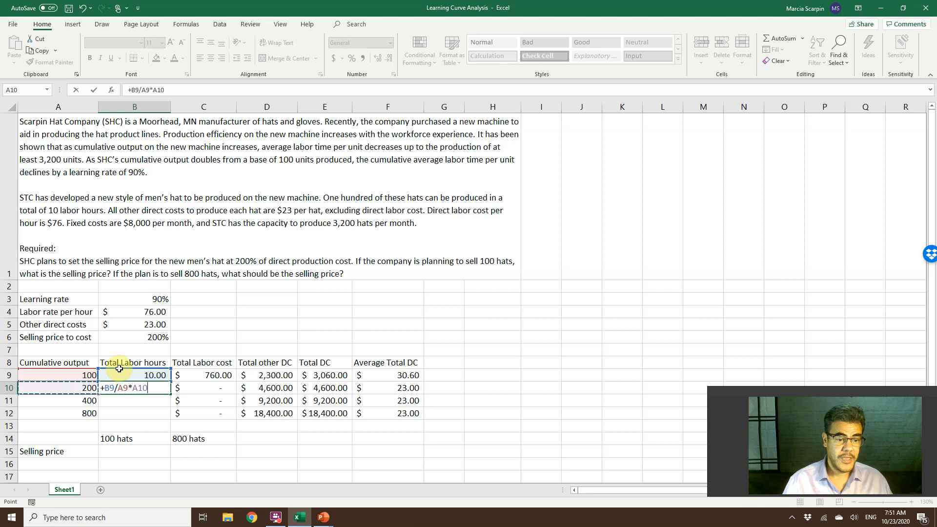
{"action": "key", "text": "Return"}
{"action": "key", "text": "Up"}
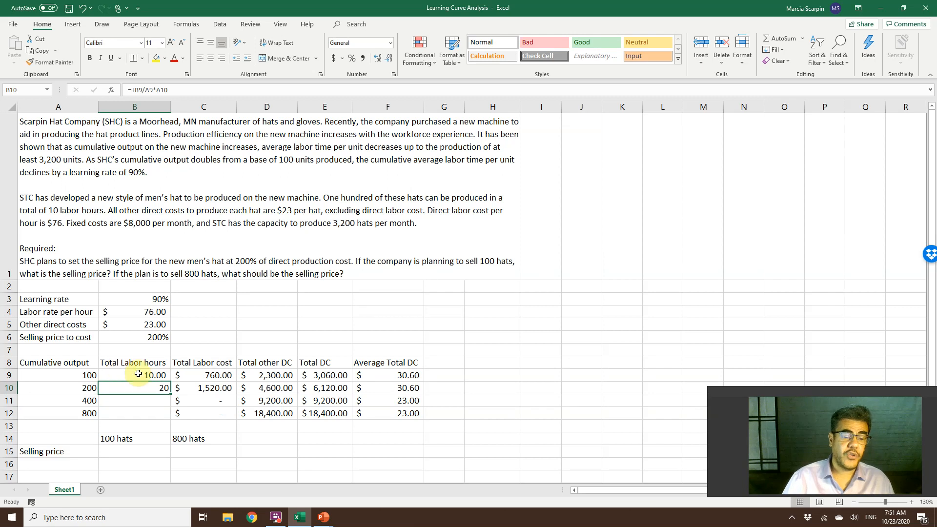
Copy the total labor hours formula from B10 down to B12 and apply the comma number style to B10:B12.
{"action": "key", "text": "ctrl+c"}
{"action": "key", "text": "shift+Down"}
{"action": "key", "text": "shift+Down"}
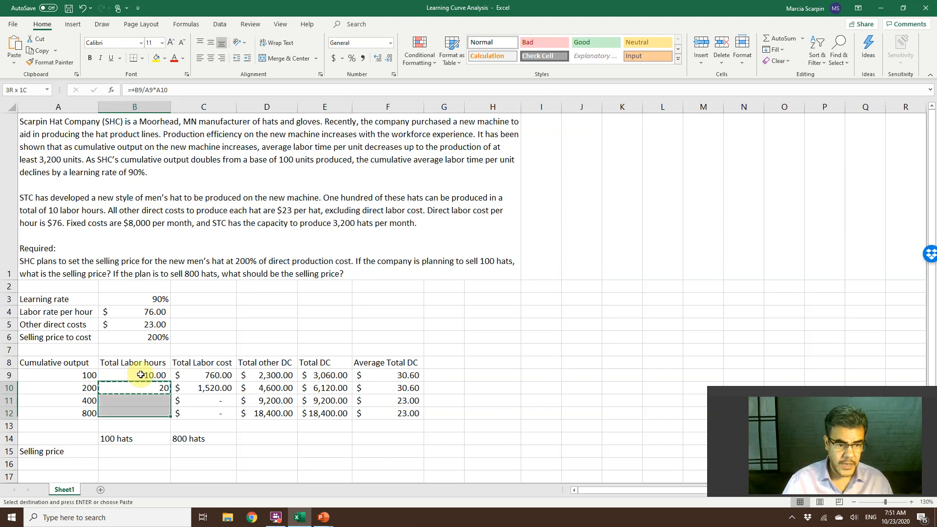
{"action": "key", "text": "Return"}
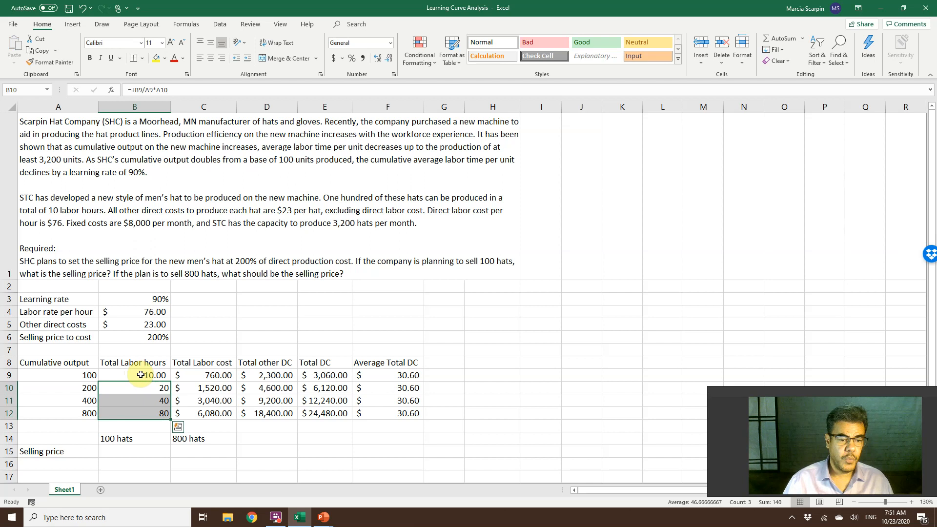
{"action": "left_click", "coordinate": [363, 58]}
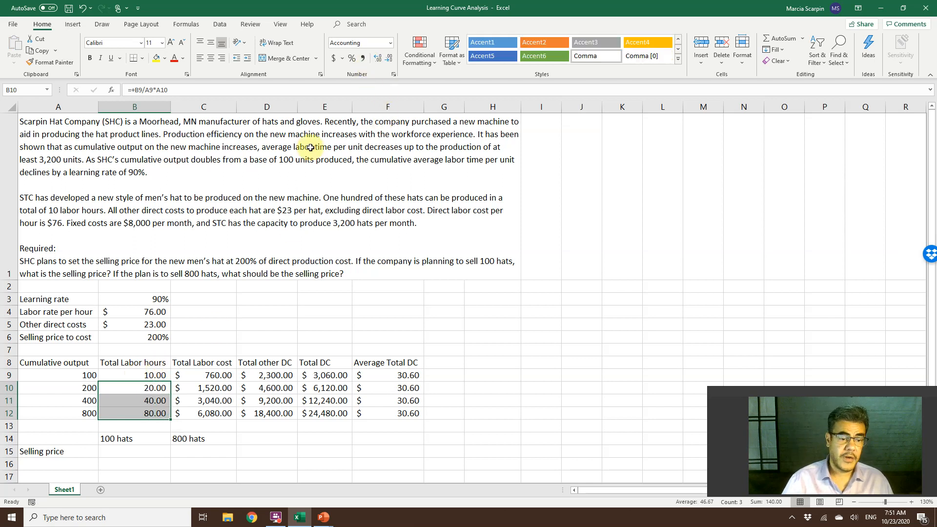
Multiply the total labor hours formula in B10 by the learning rate as an absolute reference, giving =+B9/A9*A10*$B$3.
{"action": "left_click", "coordinate": [152, 388]}
{"action": "key", "text": "F2"}
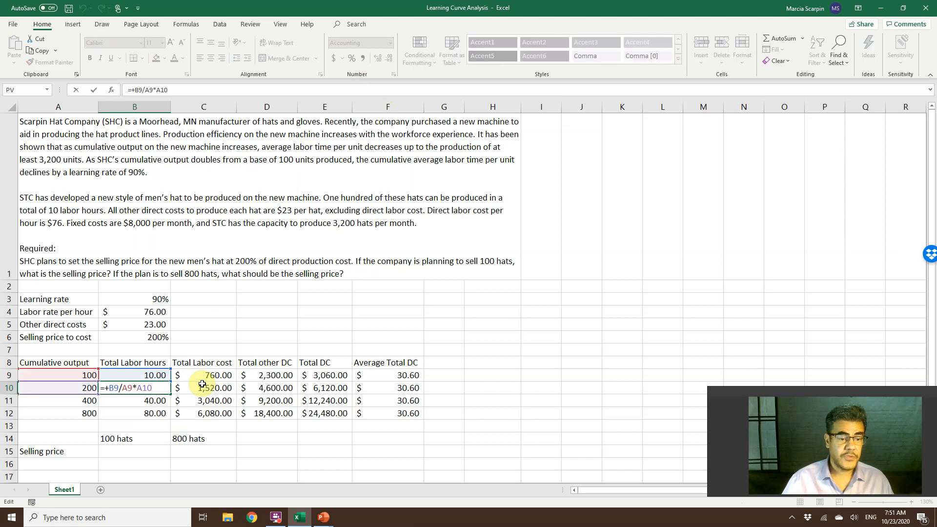
{"action": "type", "text": "*"}
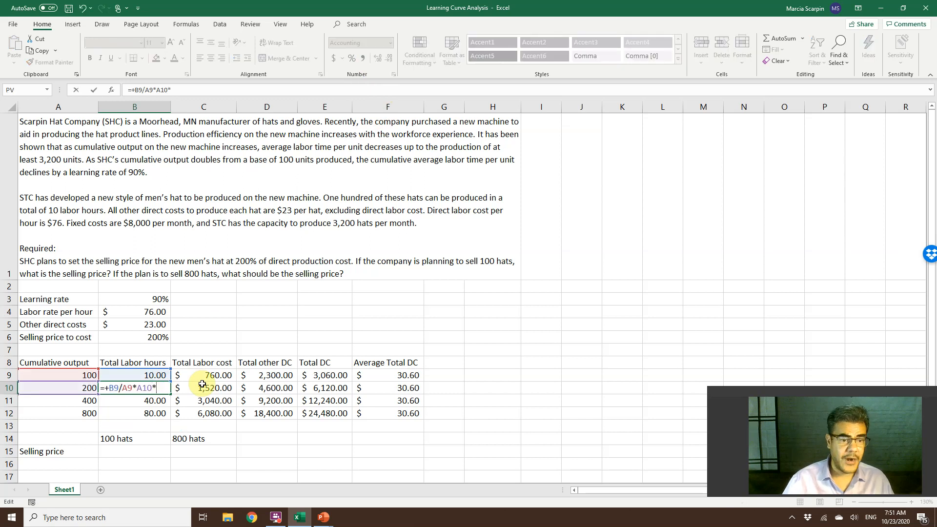
{"action": "left_click", "coordinate": [161, 299]}
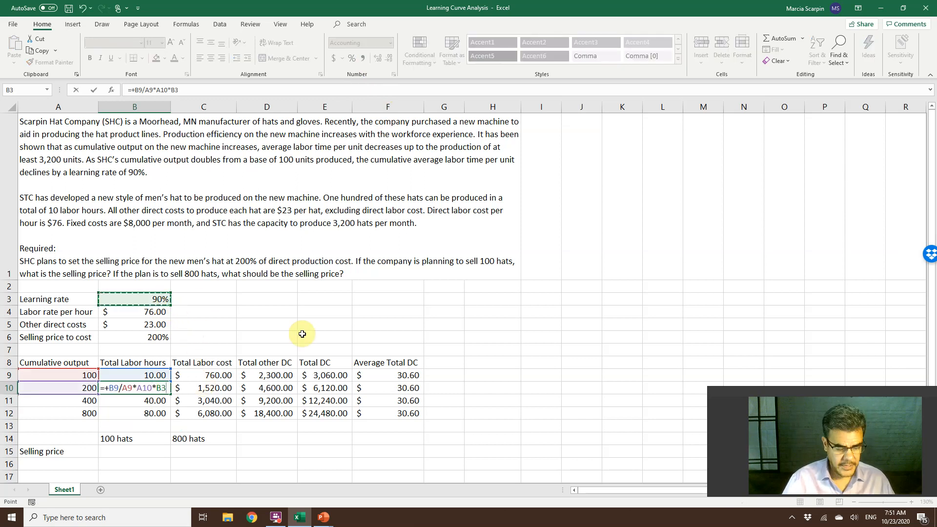
{"action": "key", "text": "F4"}
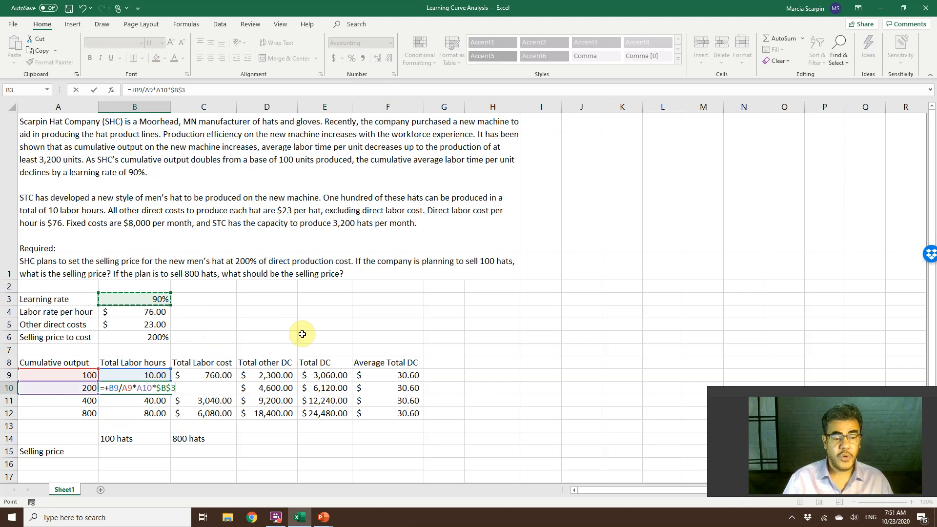
{"action": "key", "text": "Return"}
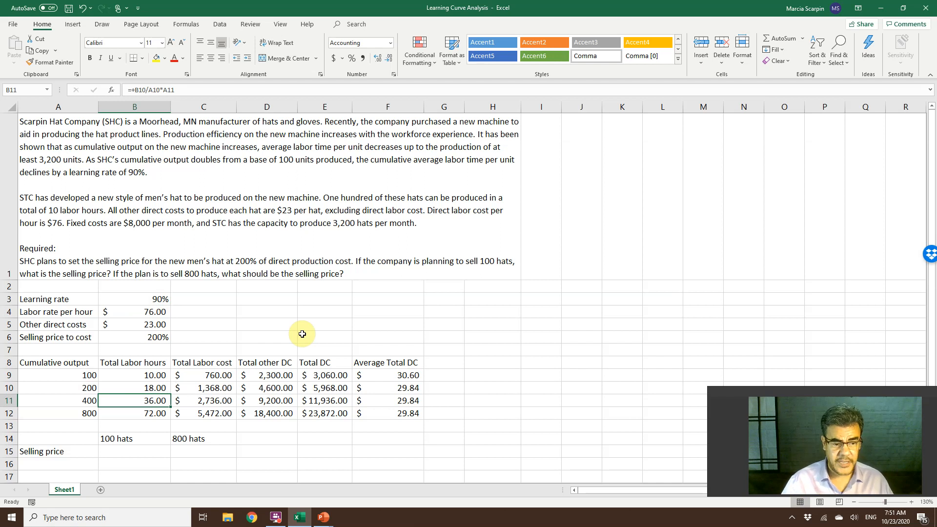
Add the absolute learning rate factor to the total labor hours formula in B11, giving =+B10/A10*A11*$B$3.
{"action": "key", "text": "F2"}
{"action": "type", "text": "*"}
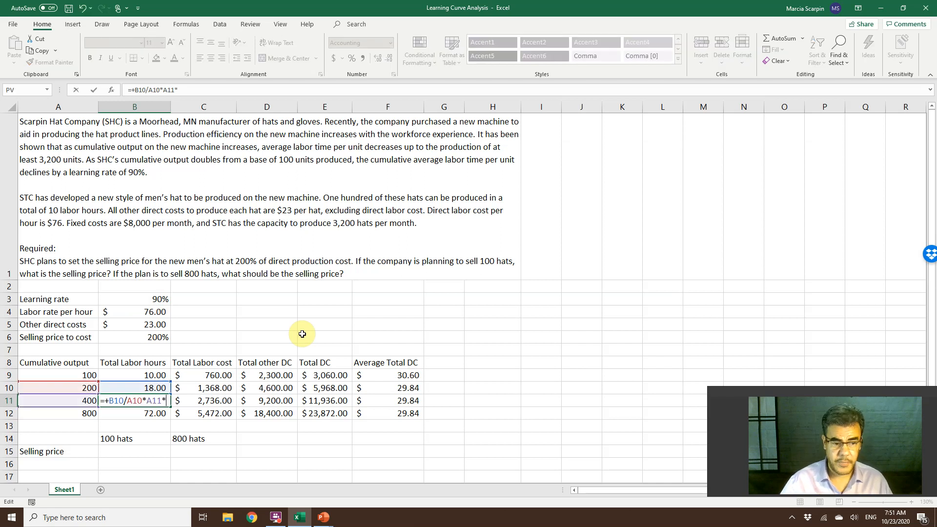
{"action": "left_click", "coordinate": [151, 296]}
{"action": "key", "text": "F4"}
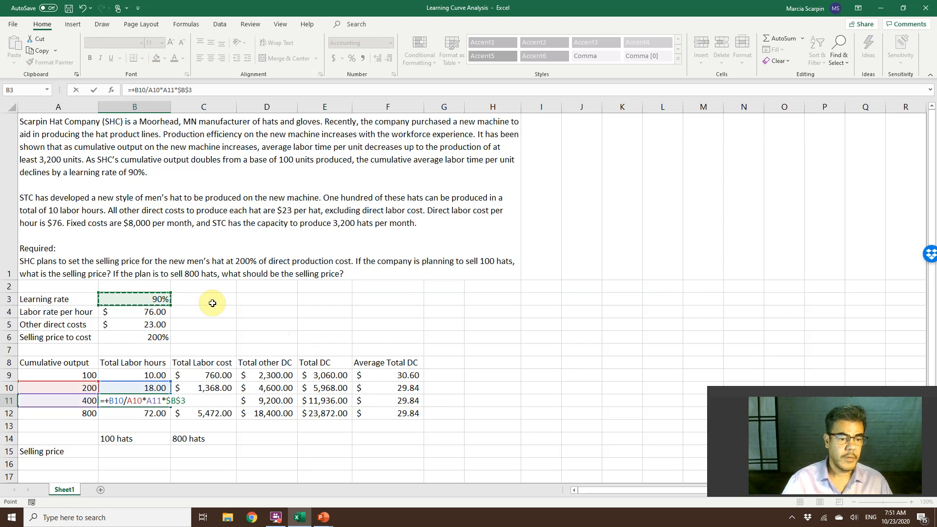
{"action": "key", "text": "Return"}
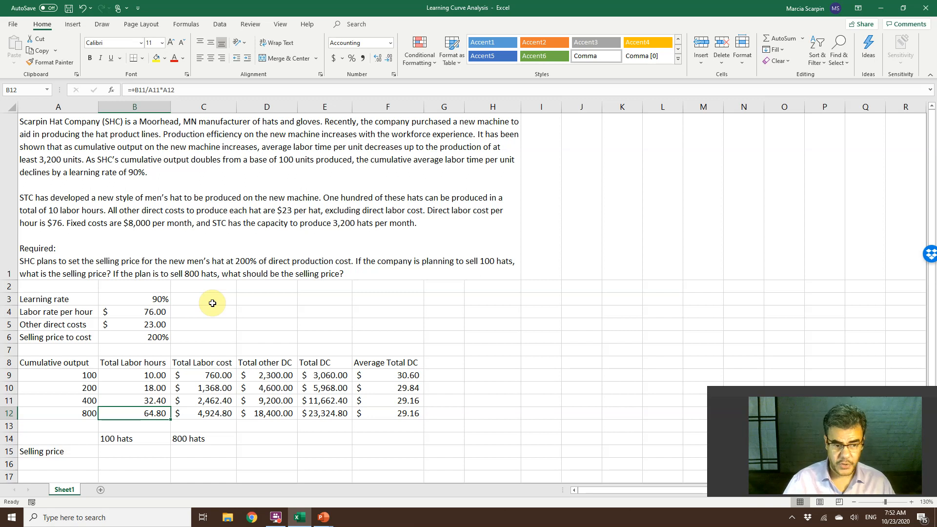
Multiply the total labor hours formula for 800 units in B12 by the learning rate in B3.
{"action": "key", "text": "F2"}
{"action": "type", "text": "*"}
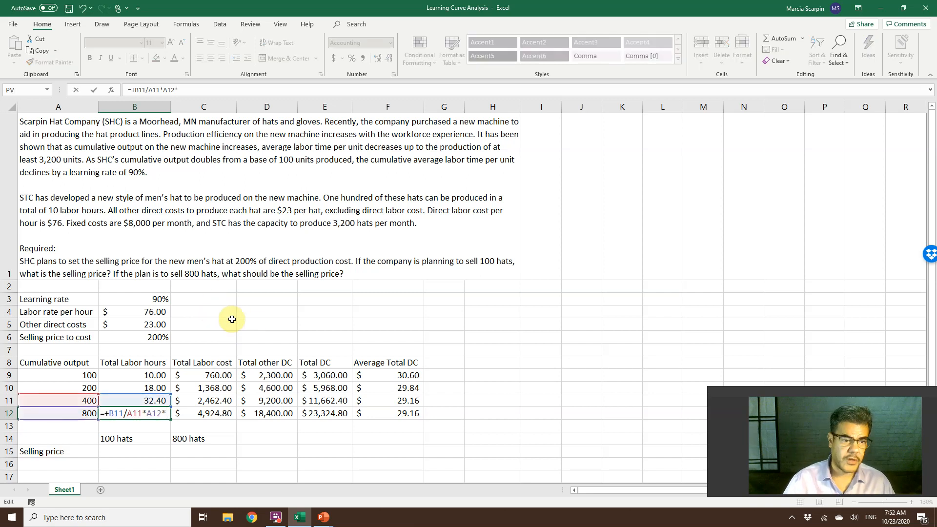
{"action": "left_click", "coordinate": [159, 298]}
{"action": "key", "text": "Return"}
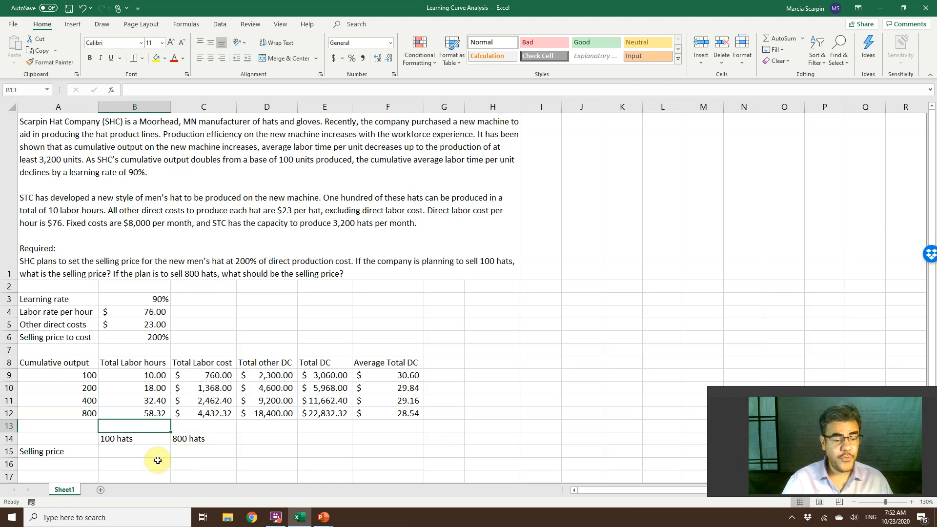
Calculate the selling price for 100 hats in B15 with the formula +F9*B6.
{"action": "left_click", "coordinate": [138, 452]}
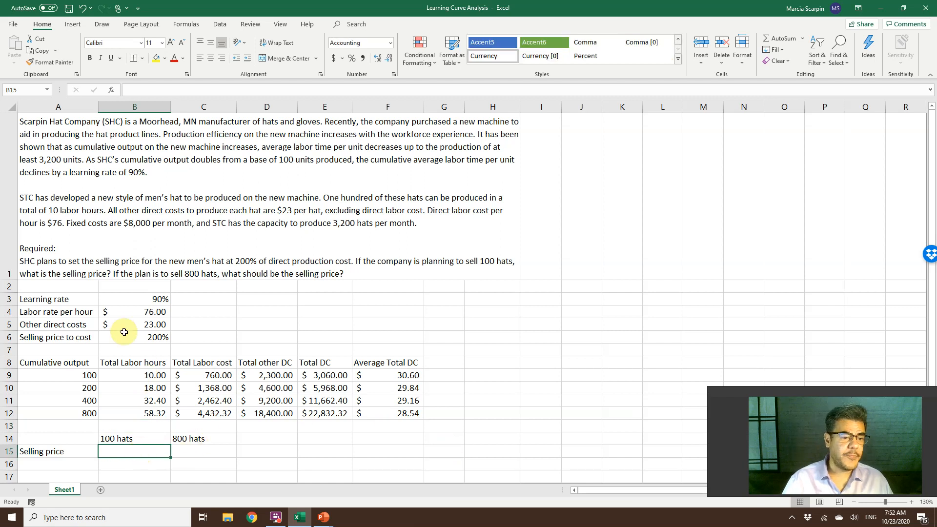
{"action": "type", "text": "+"}
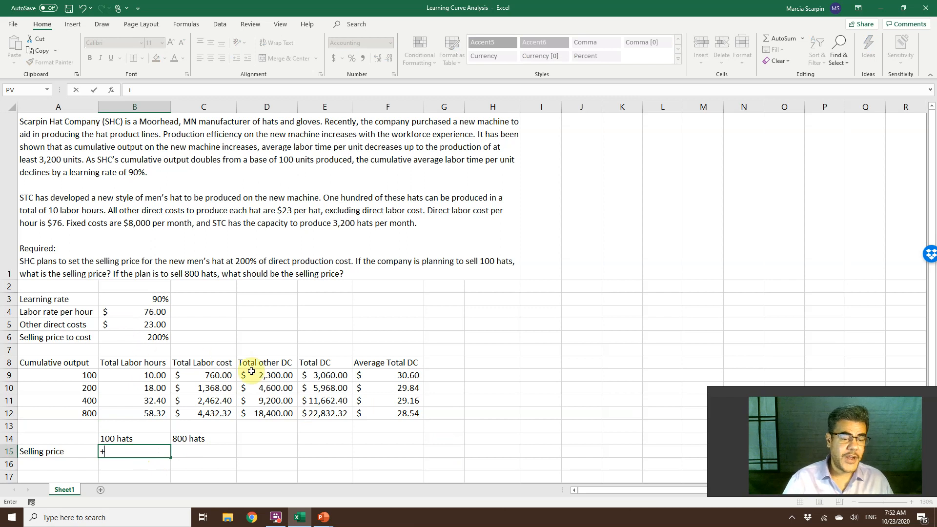
{"action": "left_click", "coordinate": [386, 372]}
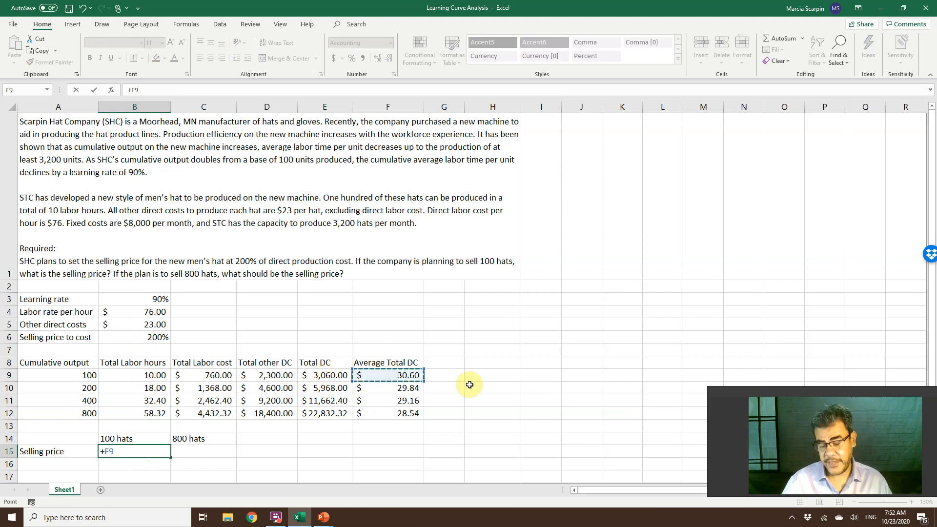
{"action": "type", "text": "*"}
{"action": "left_click", "coordinate": [163, 333]}
{"action": "key", "text": "Return"}
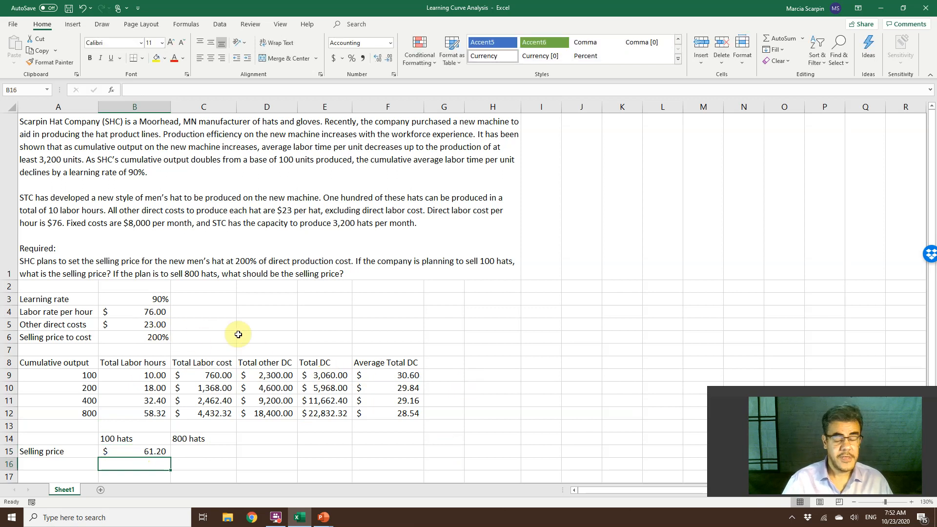
Calculate the selling price for 800 hats in C15 with the formula +F12*B6 and apply the dollar accounting format.
{"action": "key", "text": "Up"}
{"action": "key", "text": "Right"}
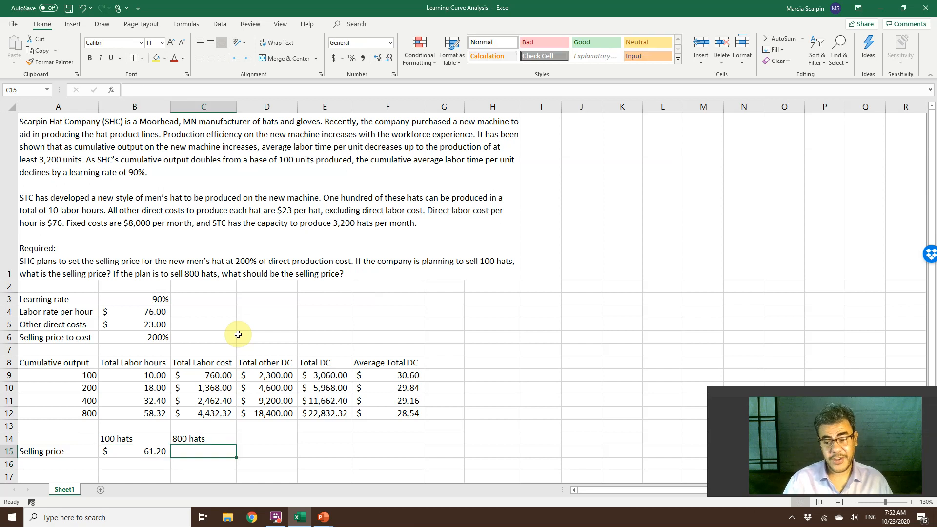
{"action": "type", "text": "+"}
{"action": "left_click", "coordinate": [402, 414]}
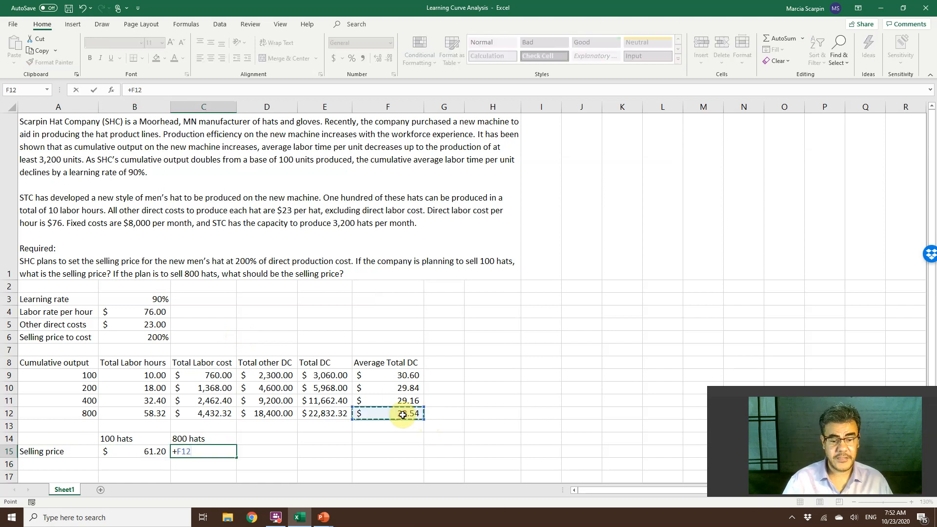
{"action": "type", "text": "*"}
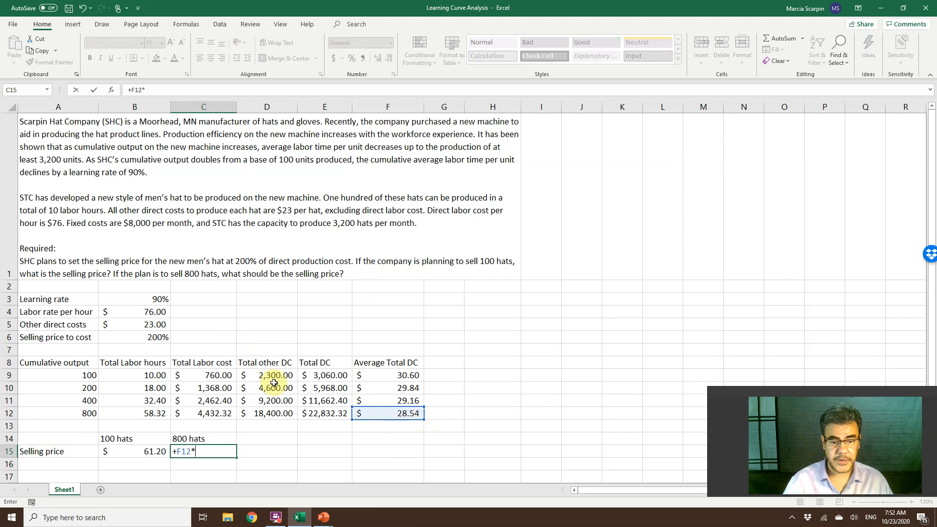
{"action": "left_click", "coordinate": [151, 335]}
{"action": "key", "text": "Return"}
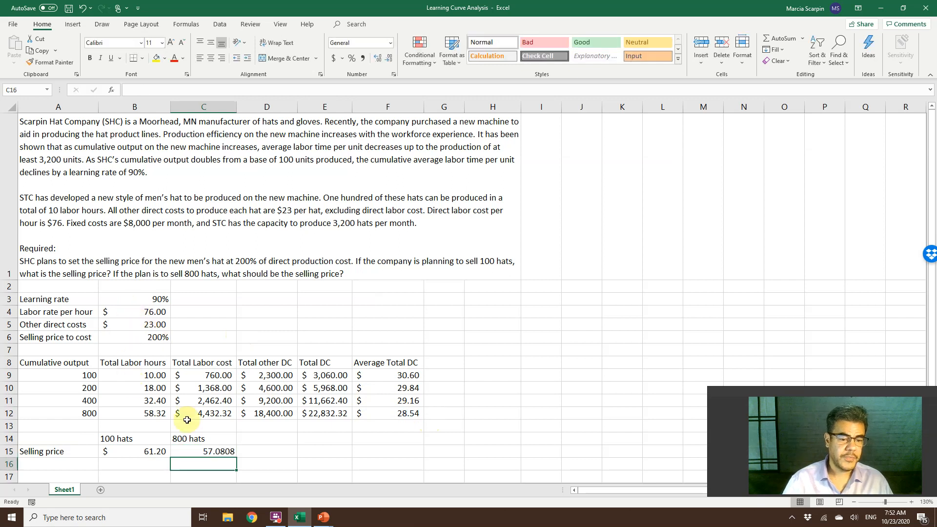
{"action": "left_click", "coordinate": [217, 453]}
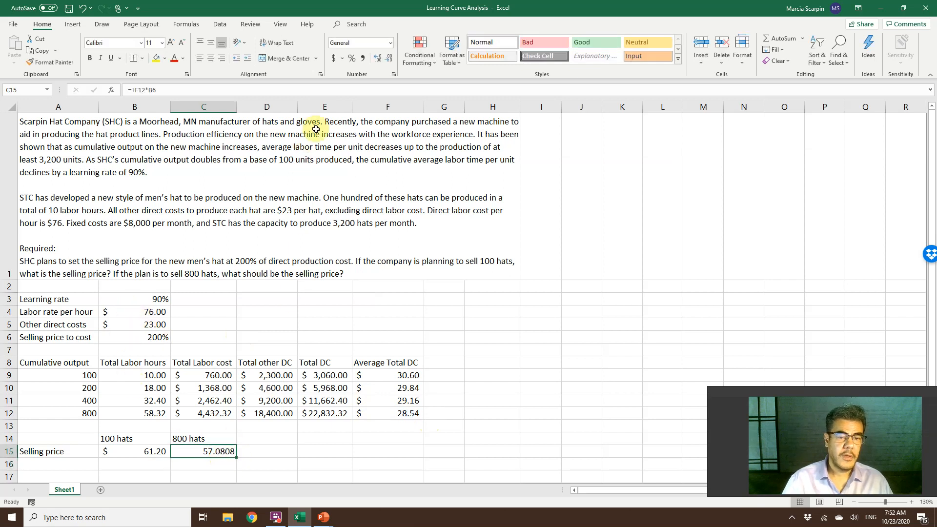
{"action": "left_click", "coordinate": [334, 58]}
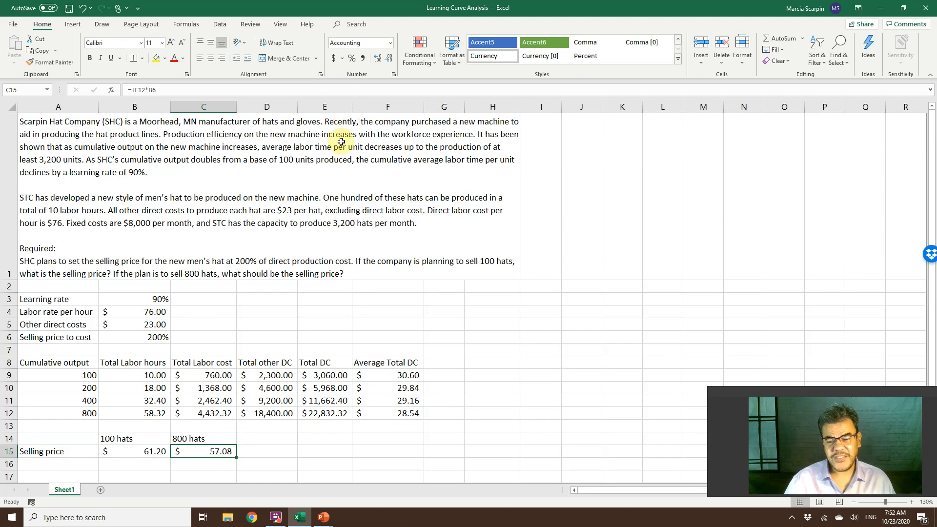
Undo the selling prices and the rebuilt table calculations back to the earlier version of the table to compare the labor hours.
{"action": "left_click_drag", "start_coordinate": [147, 375], "coordinate": [146, 417]}
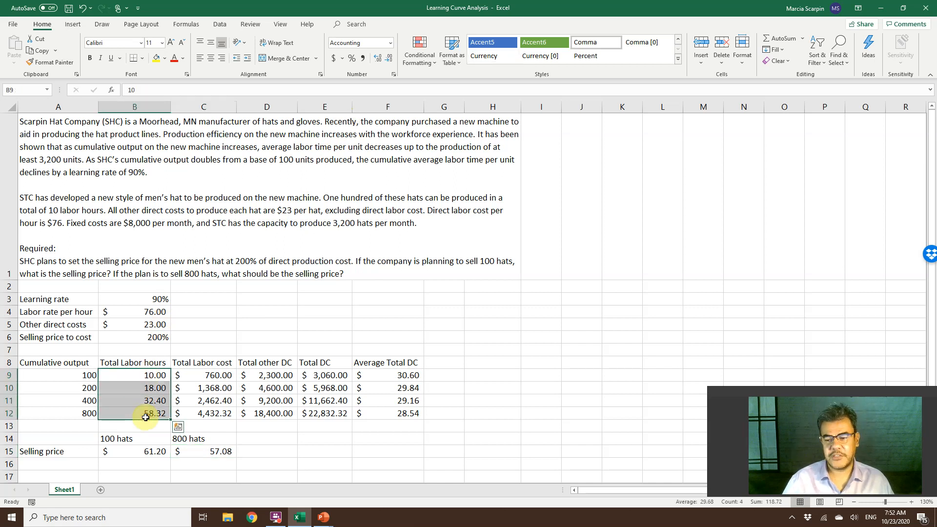
{"action": "left_click", "coordinate": [273, 423]}
{"action": "key", "text": "ctrl+z"}
{"action": "key", "text": "ctrl+z"}
{"action": "key", "text": "ctrl+z"}
{"action": "key", "text": "ctrl+z"}
{"action": "key", "text": "ctrl+z"}
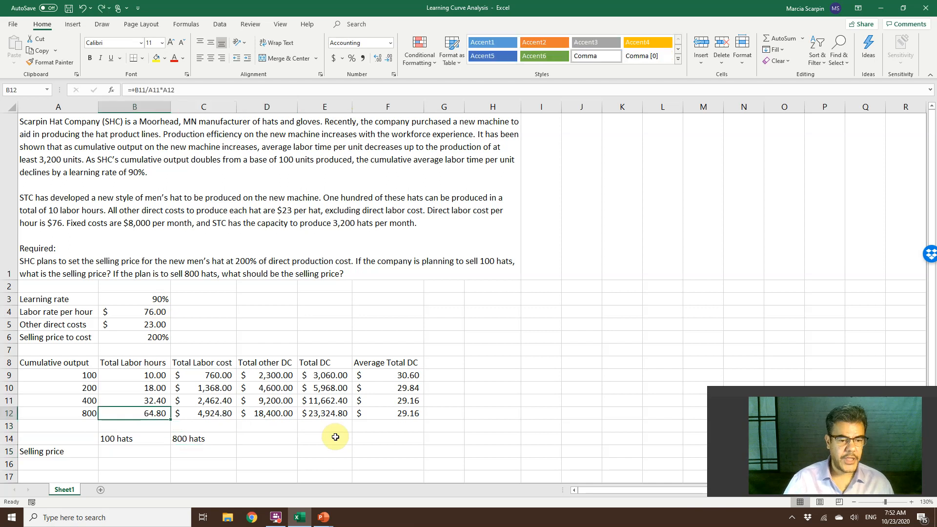
{"action": "key", "text": "ctrl+z"}
{"action": "key", "text": "ctrl+z"}
{"action": "key", "text": "ctrl+z"}
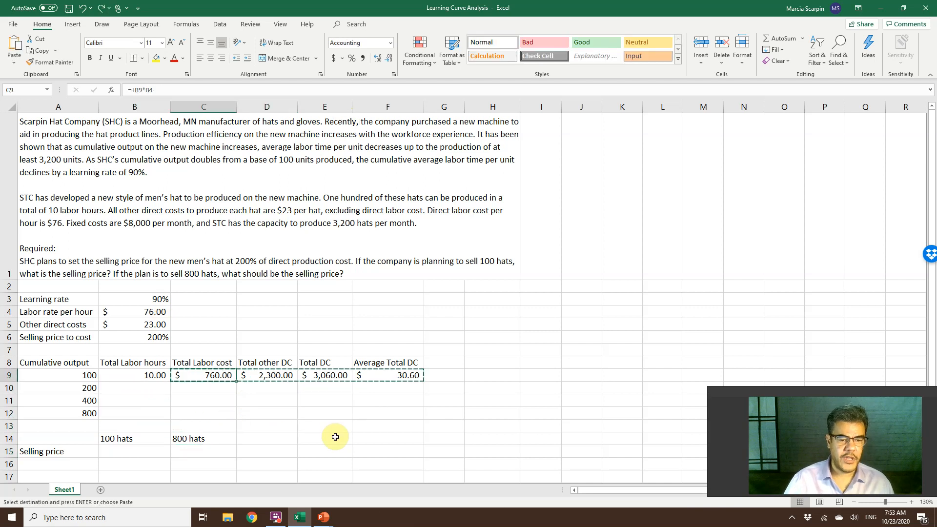
{"action": "key", "text": "ctrl+y"}
{"action": "key", "text": "ctrl+y"}
{"action": "key", "text": "ctrl+y"}
{"action": "key", "text": "ctrl+y"}
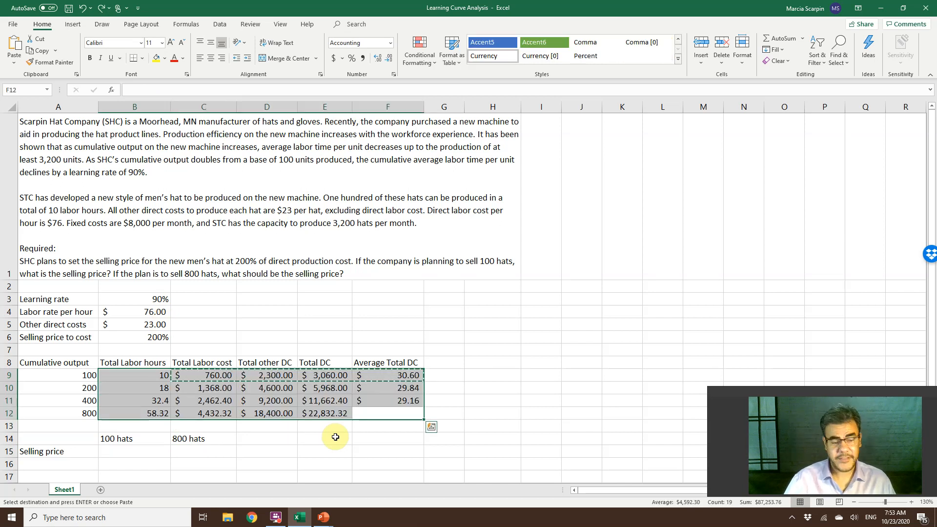
Redo all the undone edits to restore the rebuilt learning curve table and both selling prices.
{"action": "key", "text": "ctrl+z"}
{"action": "key", "text": "ctrl+z"}
{"action": "key", "text": "ctrl+z"}
{"action": "key", "text": "ctrl+z"}
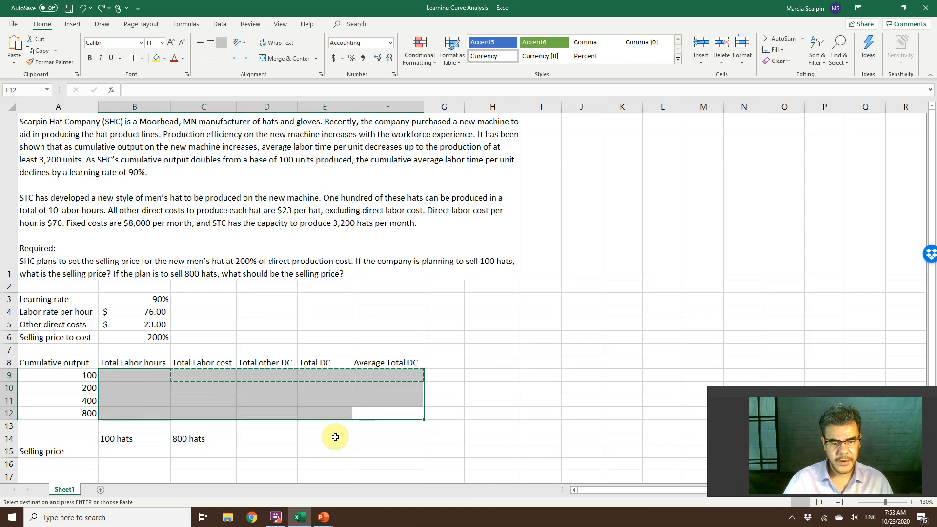
{"action": "key", "text": "ctrl+y"}
{"action": "key", "text": "ctrl+y"}
{"action": "key", "text": "ctrl+y"}
{"action": "key", "text": "ctrl+y"}
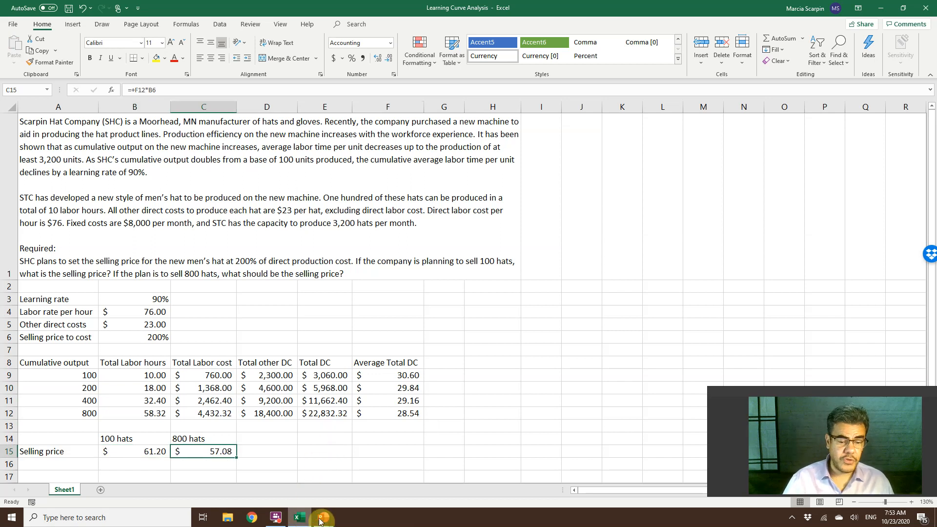
Switch to the PowerPoint slide show with the closing Thank you slide.
{"action": "mouse_move", "coordinate": [324, 516]}
{"action": "left_click", "coordinate": [390, 469]}
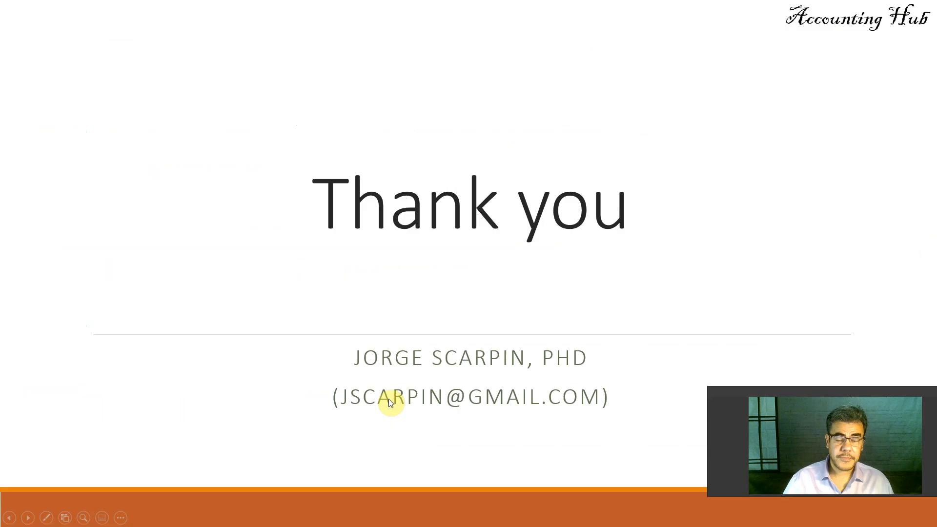